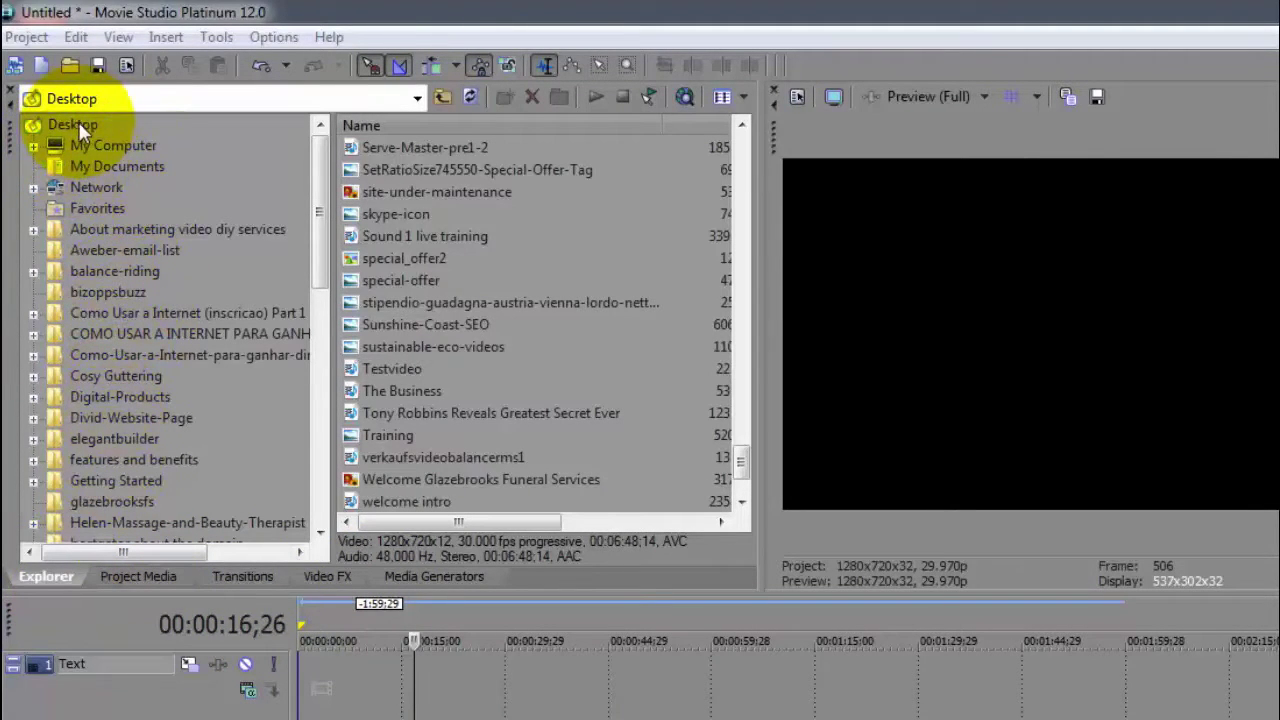
Open the About marketing video diy services folder, preview its video, then select the How To video files
left_click_drag(320, 148, 332, 400)
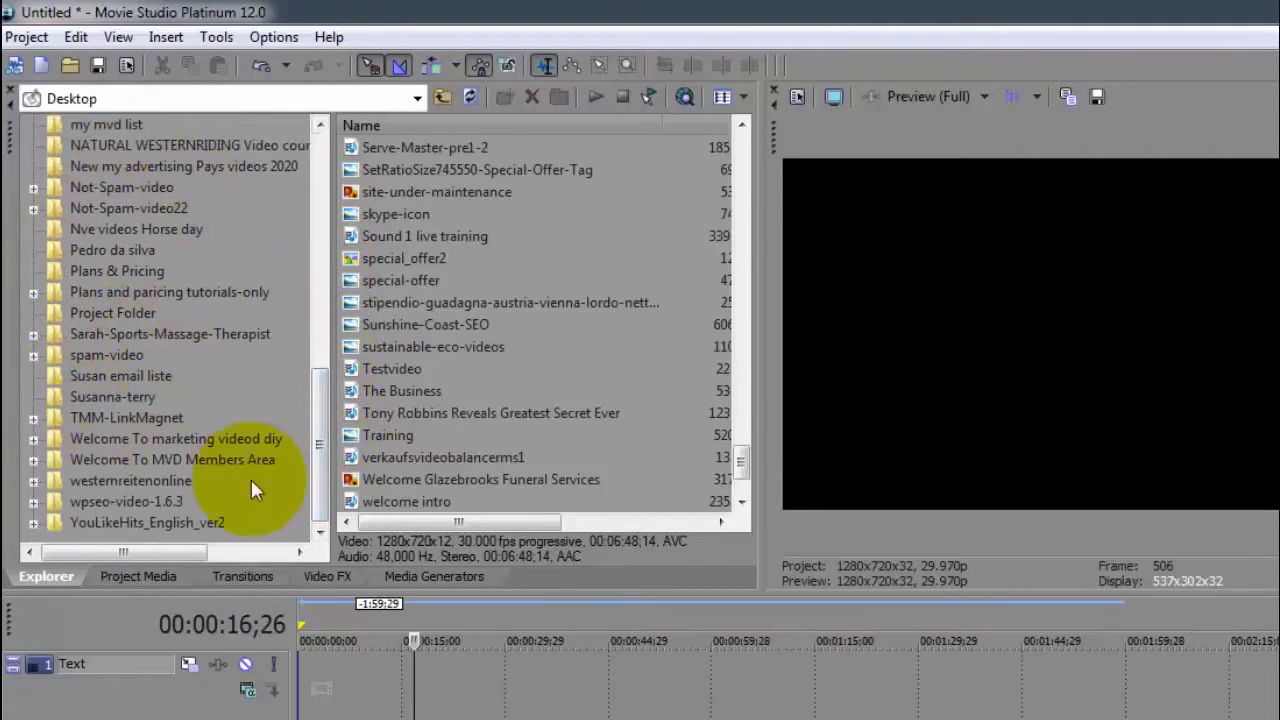
left_click_drag(315, 451, 297, 189)
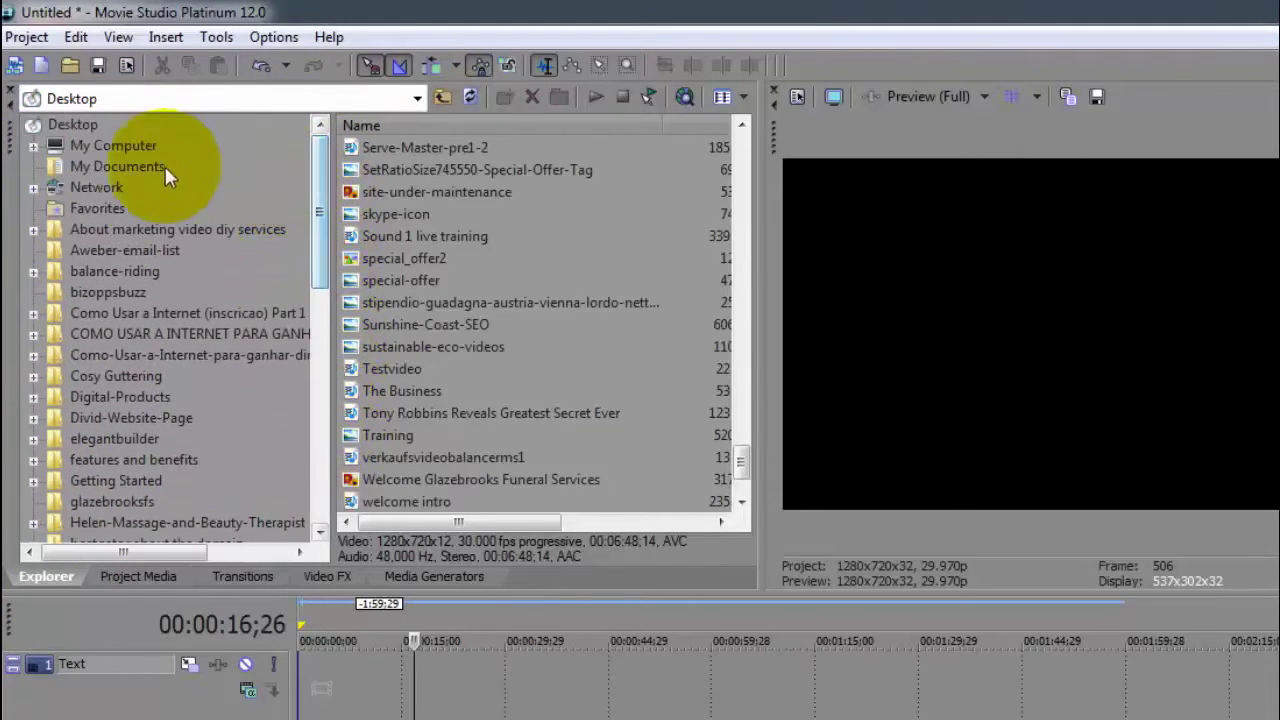
left_click(126, 230)
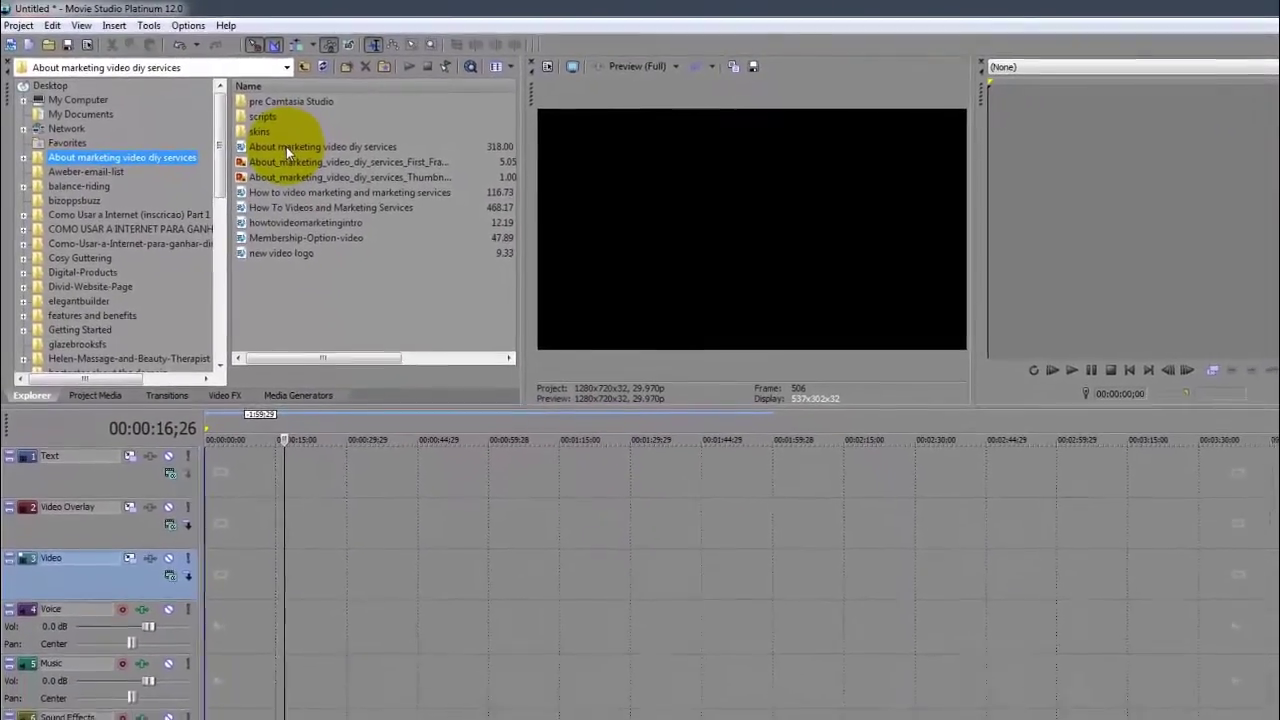
left_click(300, 146)
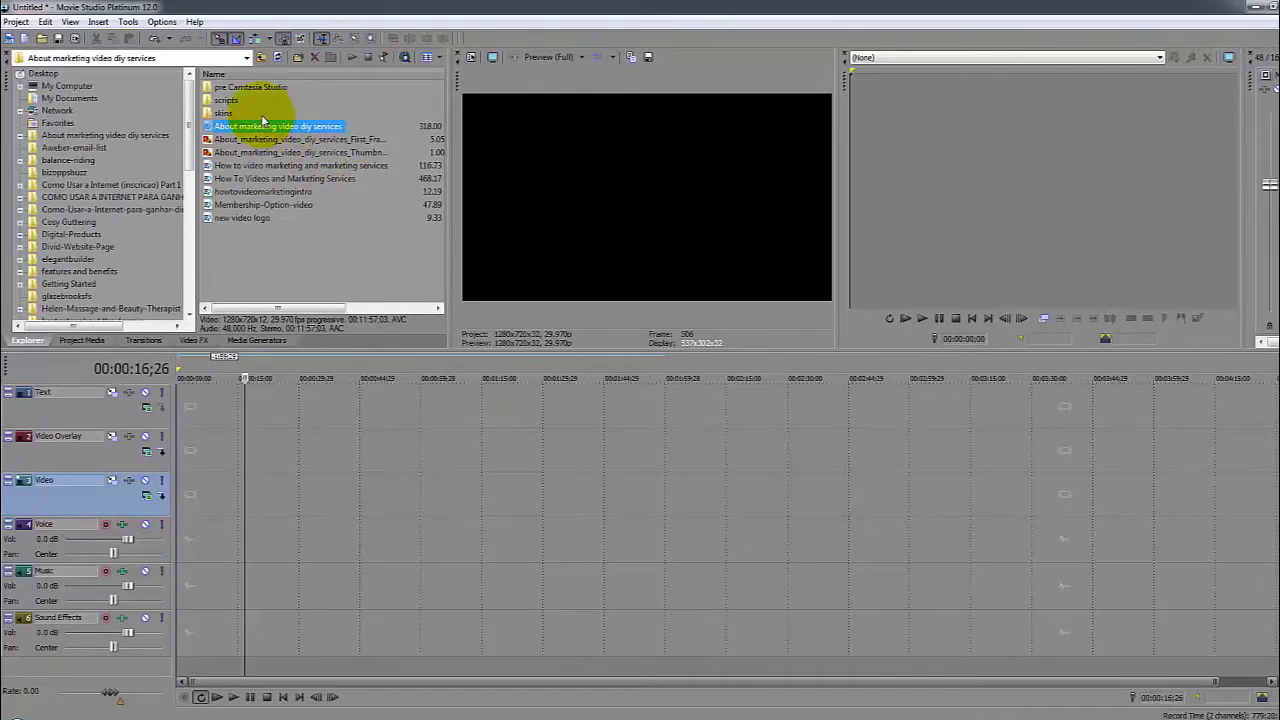
left_click(352, 57)
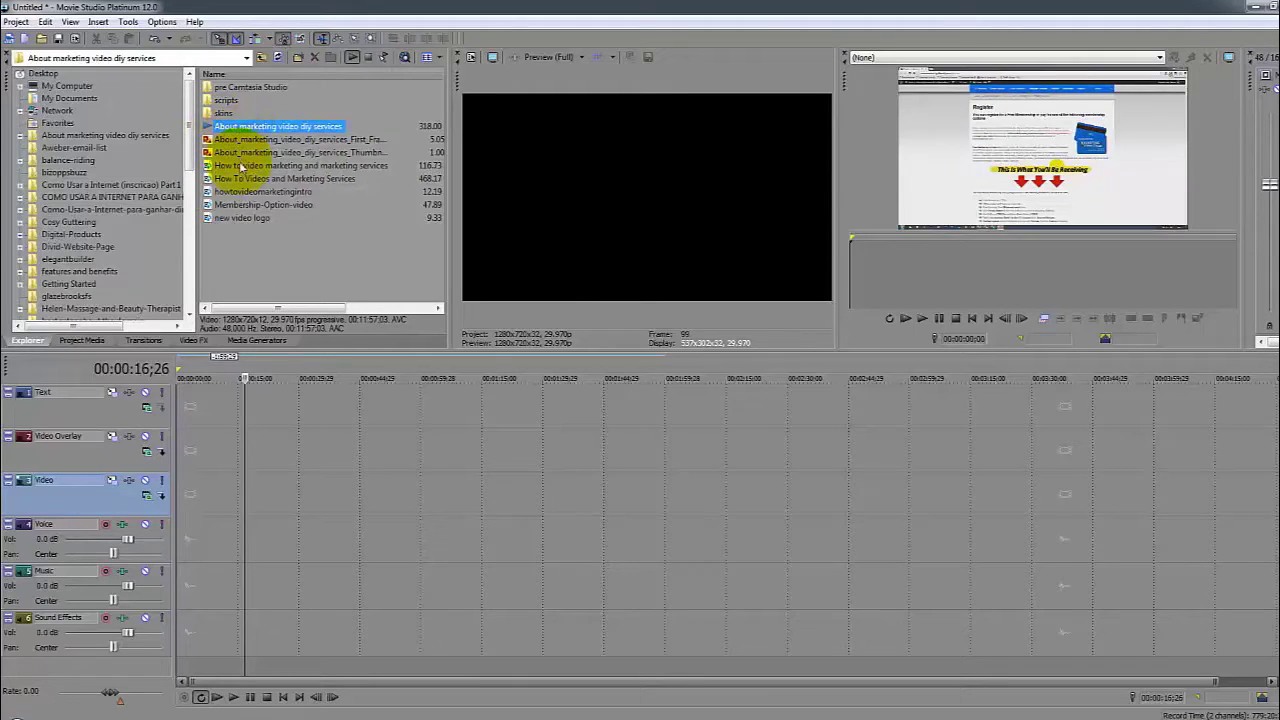
left_click(243, 165)
left_click(256, 178)
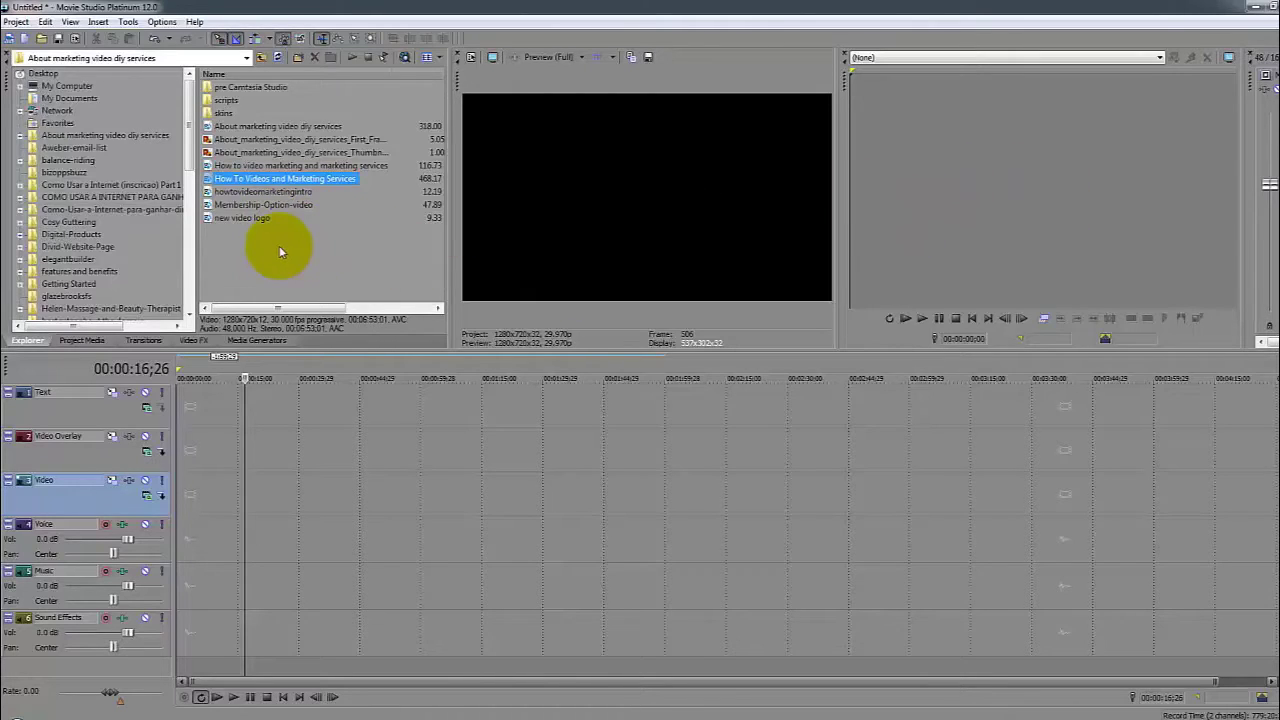
Switch the lower-left docking area to the Project Media window, which is still empty
left_click(78, 341)
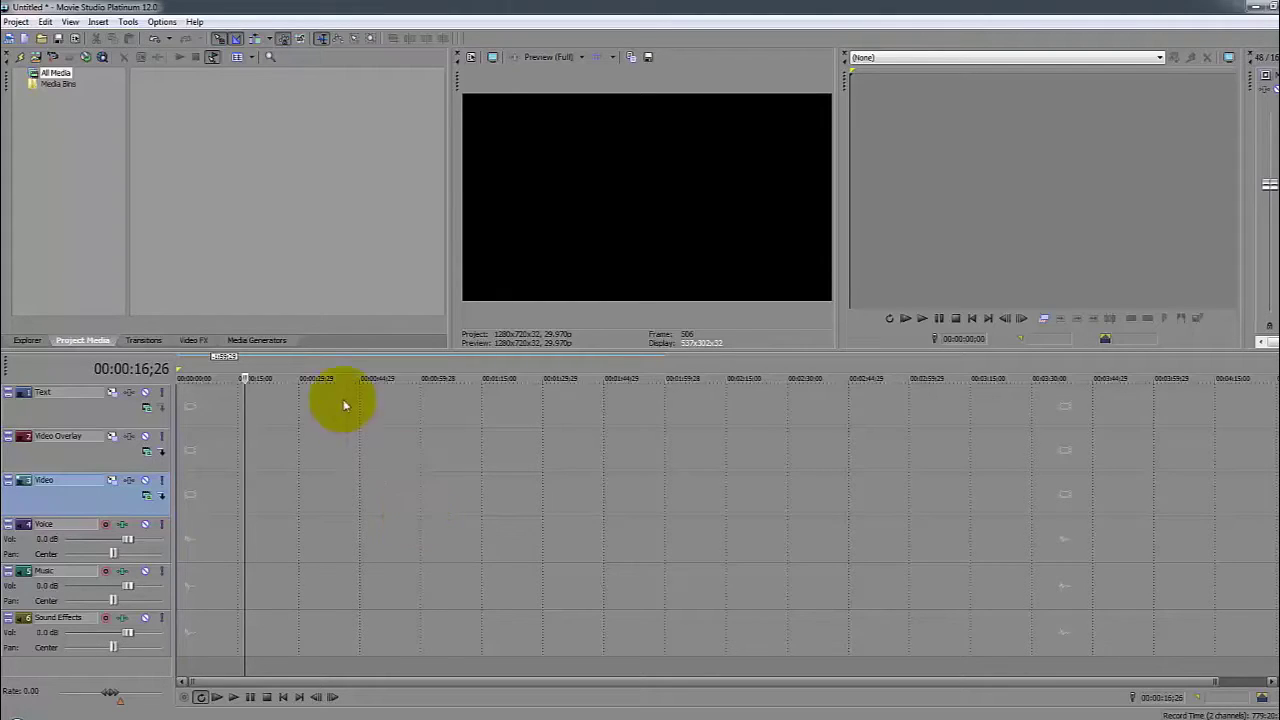
Show the Transitions list and view the 3D Blinds transition presets
left_click(143, 341)
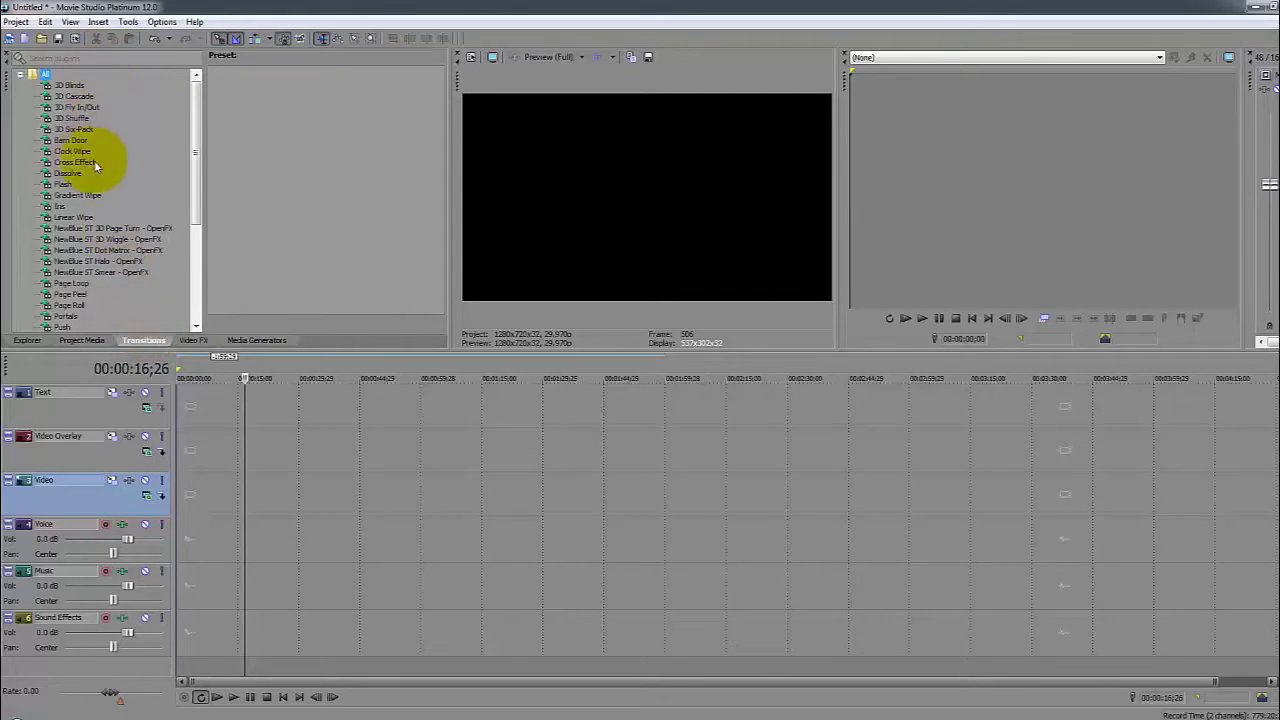
mouse_move(200, 108)
left_mouse_down()
mouse_move(216, 239)
mouse_move(204, 91)
left_mouse_up()
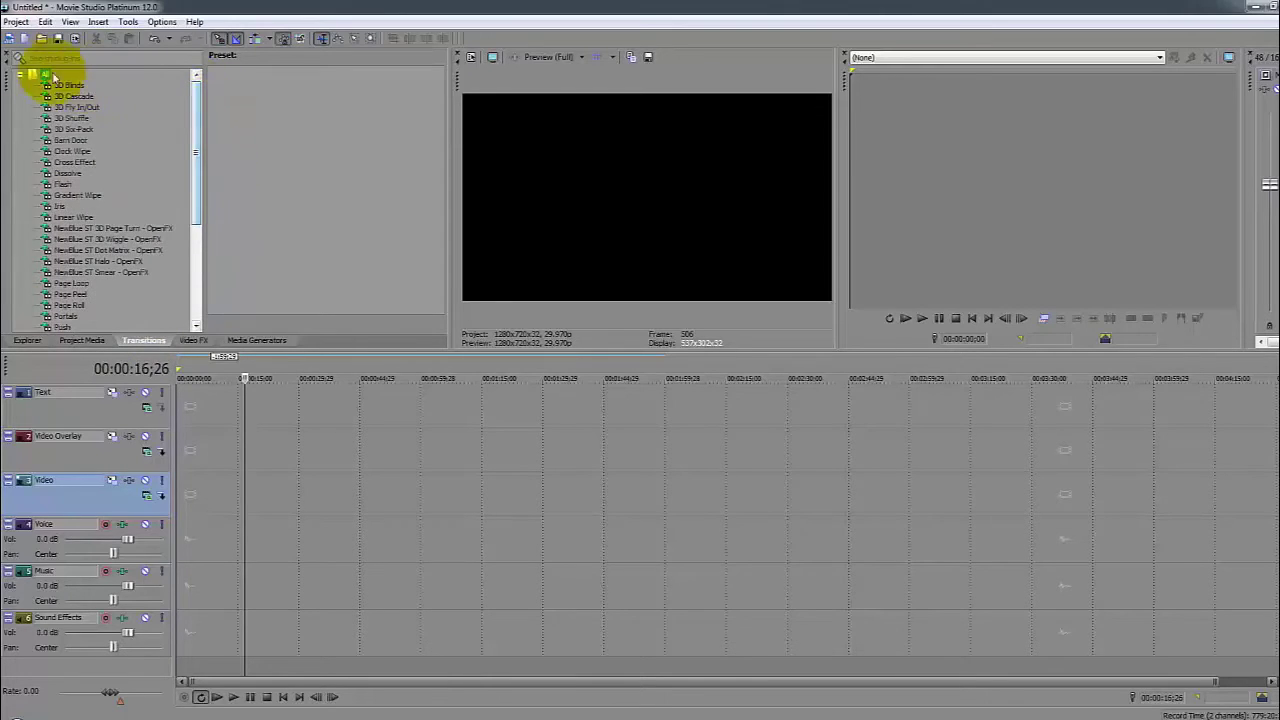
left_click(70, 87)
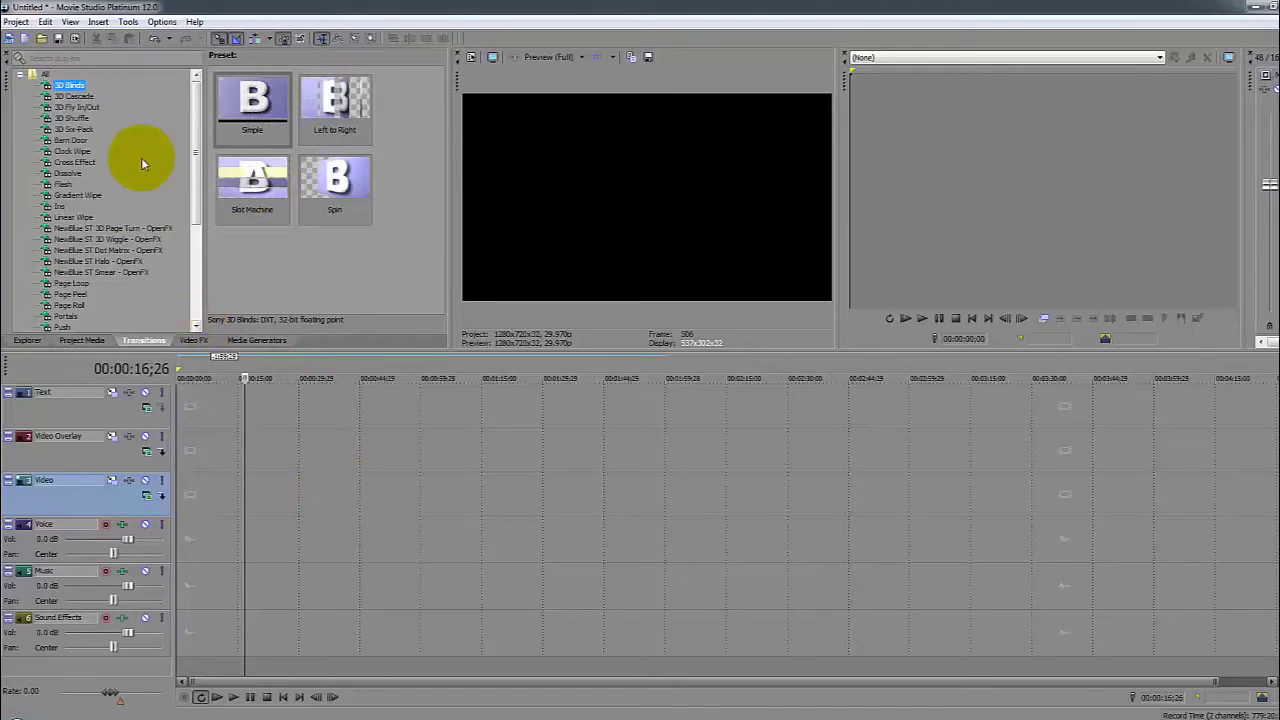
In Video FX, view the Add Noise, Brightness and Contrast, Bump Map and Chroma Keyer presets
left_click(190, 342)
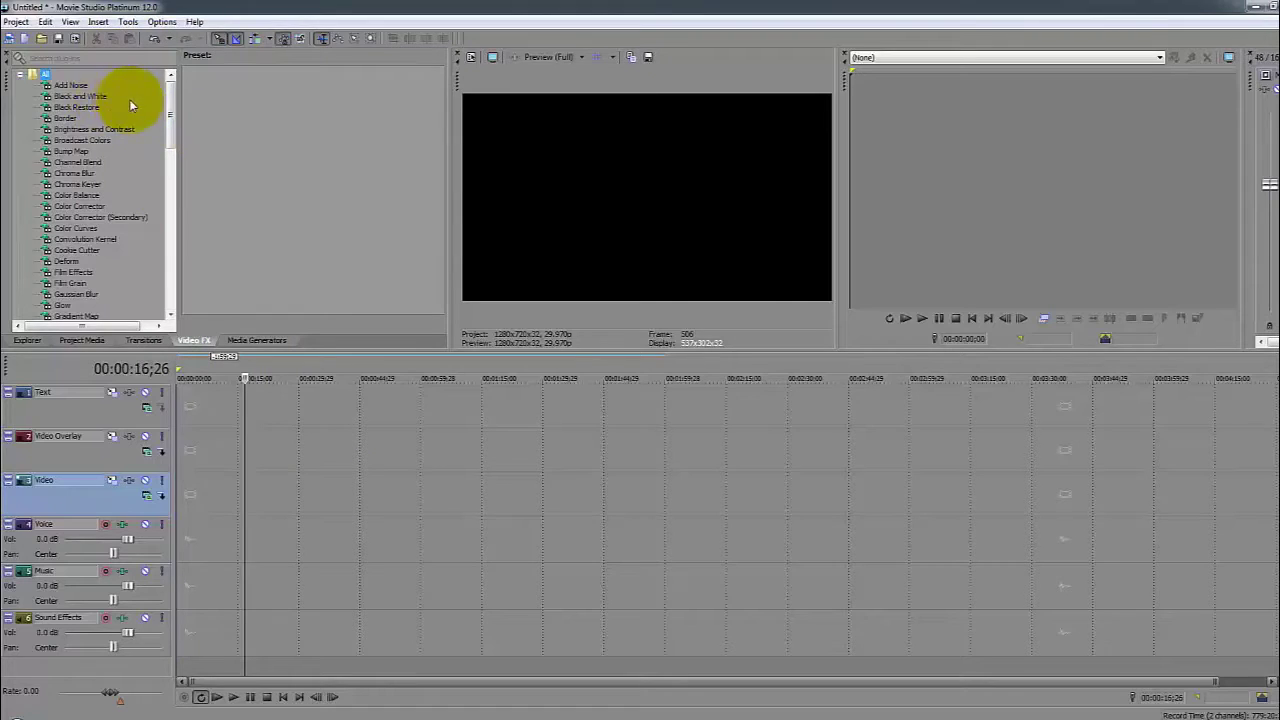
left_click_drag(70, 84, 82, 127)
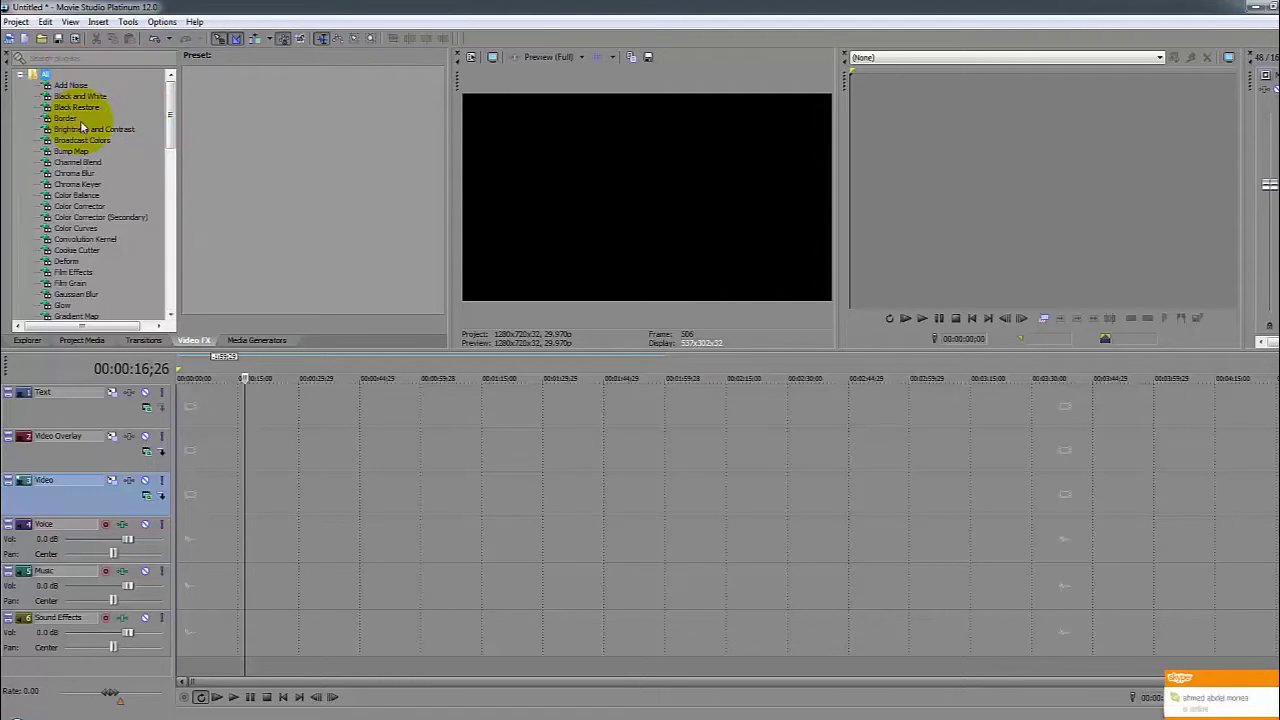
left_click(71, 85)
left_click(88, 129)
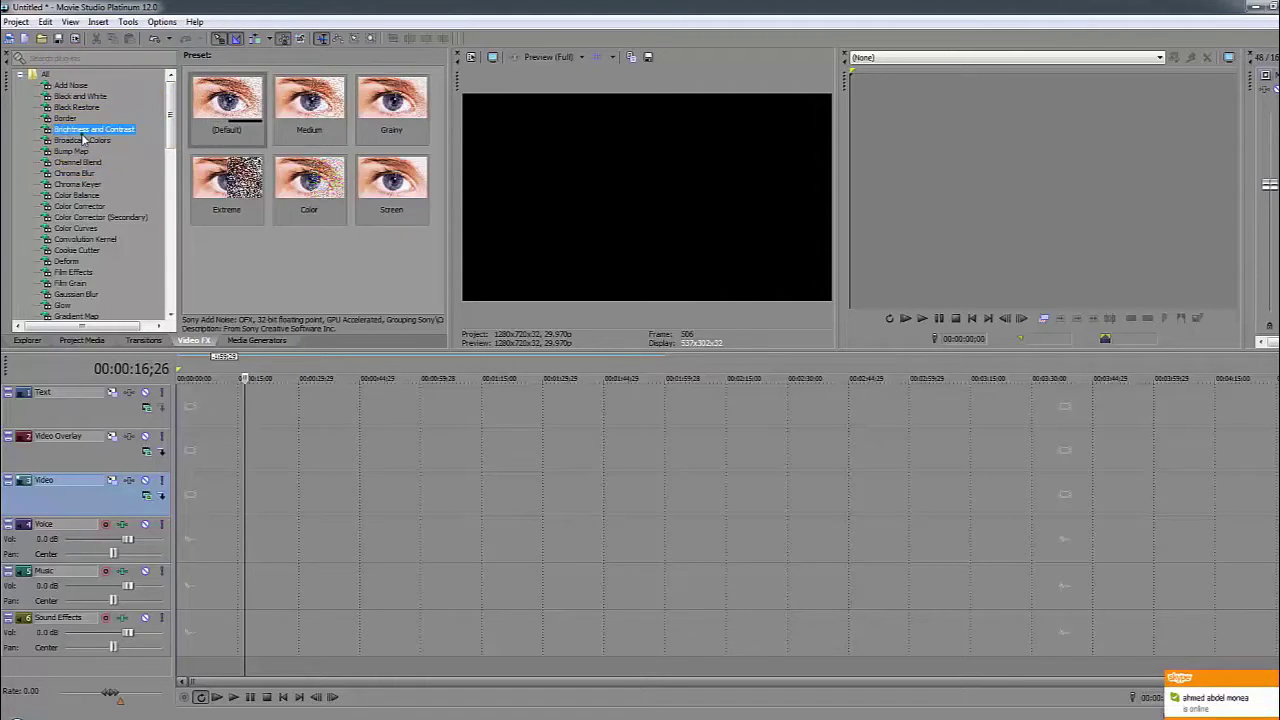
left_click(72, 151)
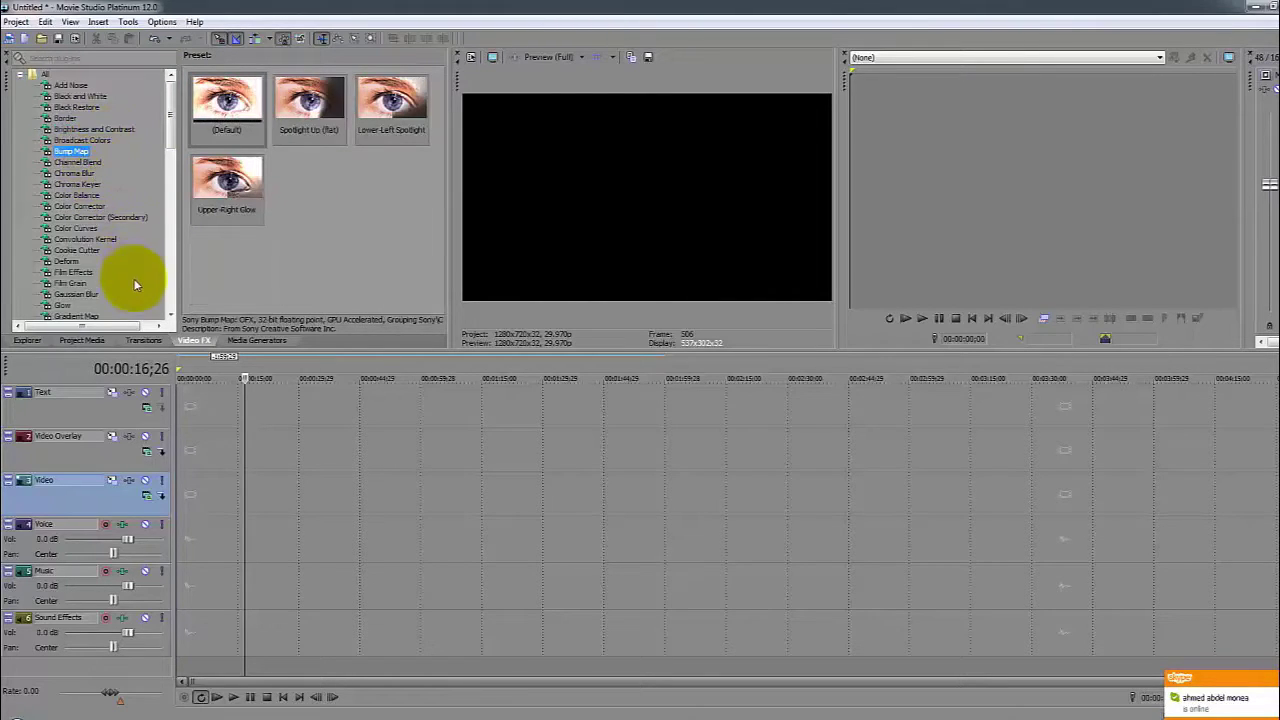
left_click(78, 185)
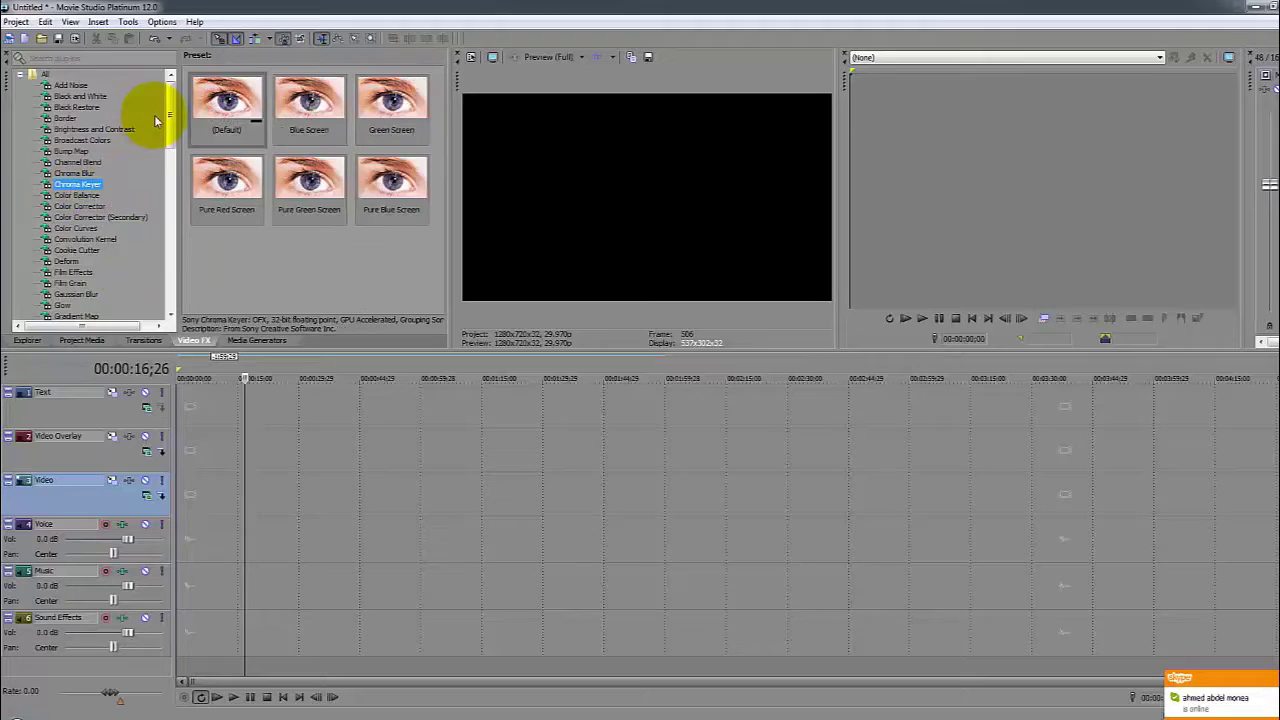
mouse_move(171, 100)
left_mouse_down()
mouse_move(172, 140)
mouse_move(171, 94)
left_mouse_up()
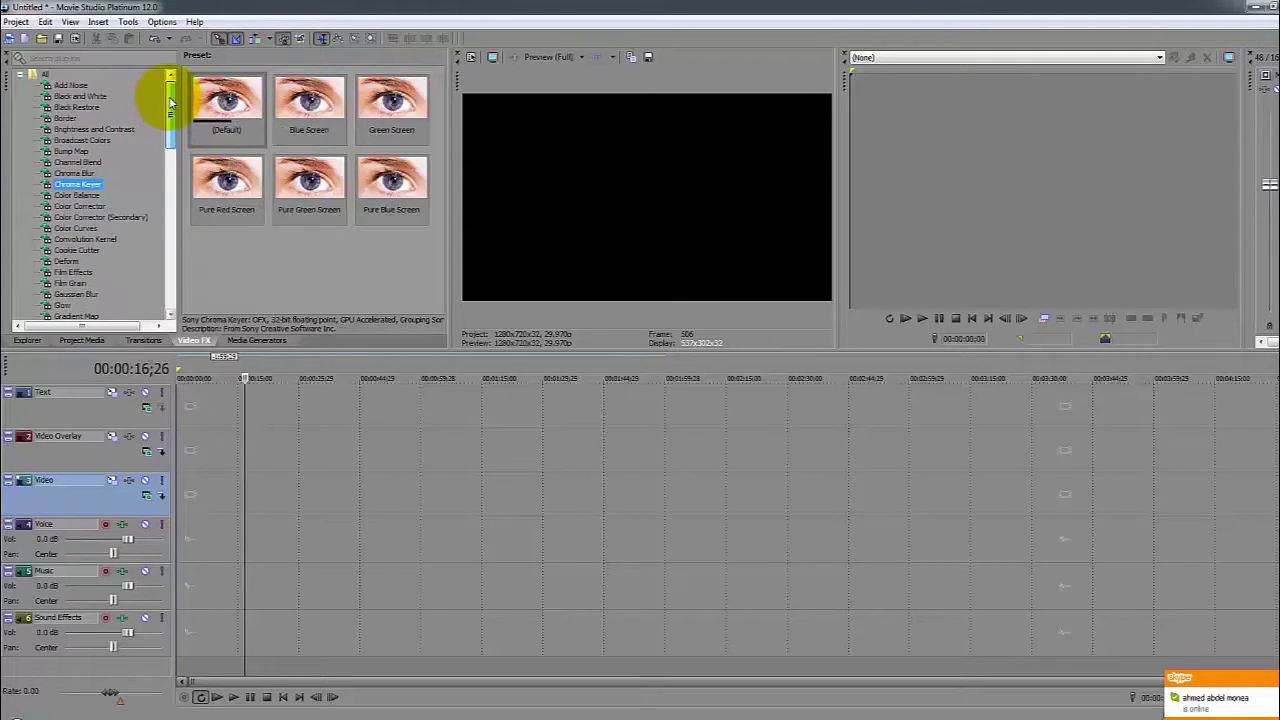
Browse the (Legacy) Text, Titles & Text and Test Pattern generators, selecting Color Bars (NTSC)
left_click(251, 342)
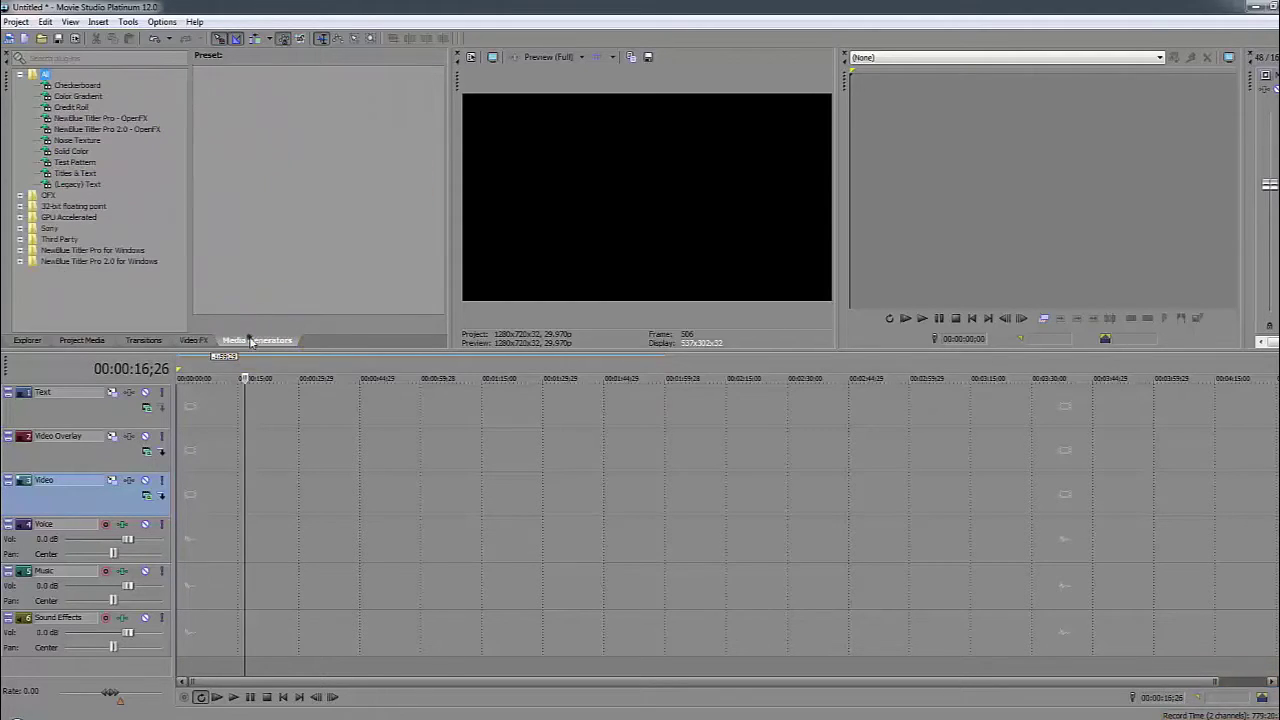
left_click(98, 185)
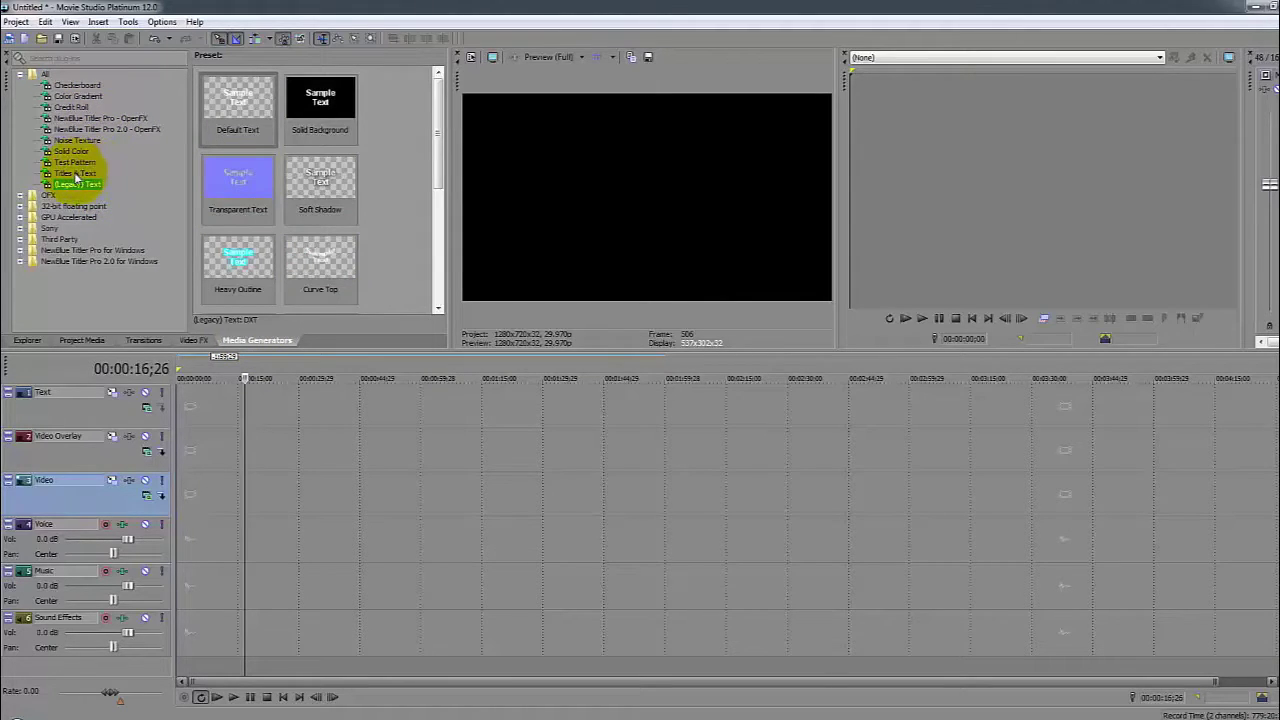
left_click(78, 174)
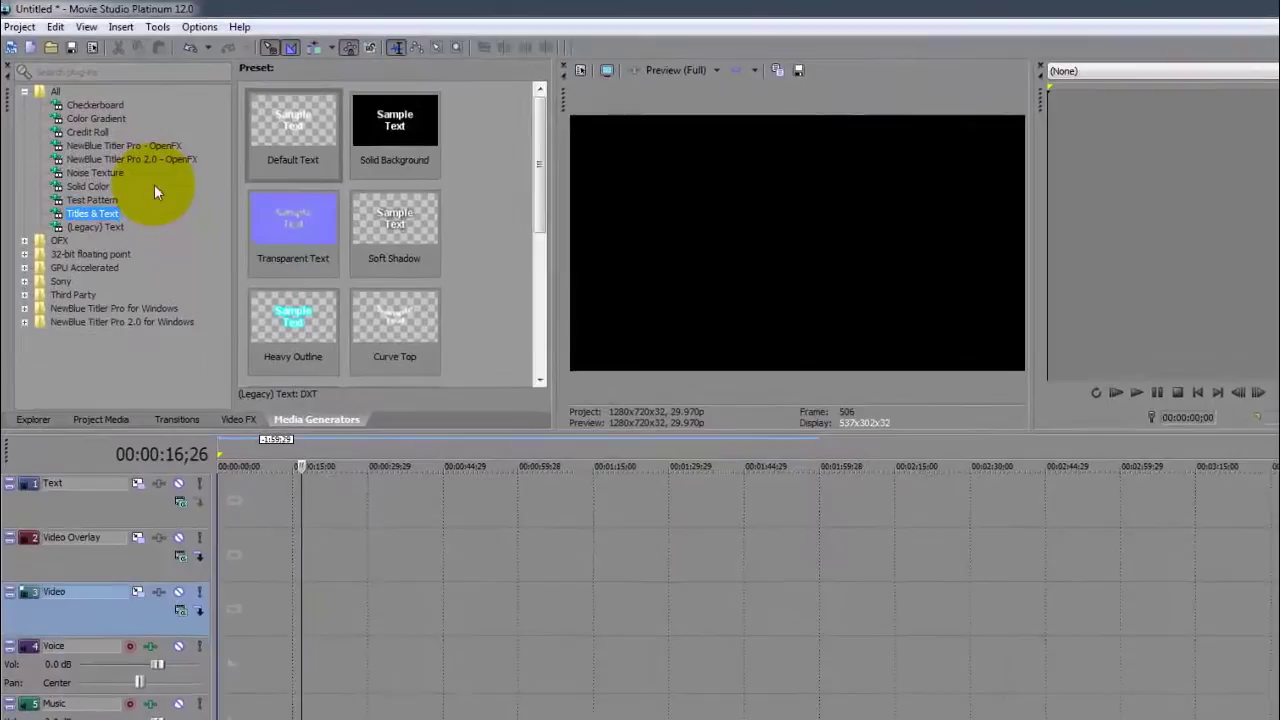
left_click(160, 193)
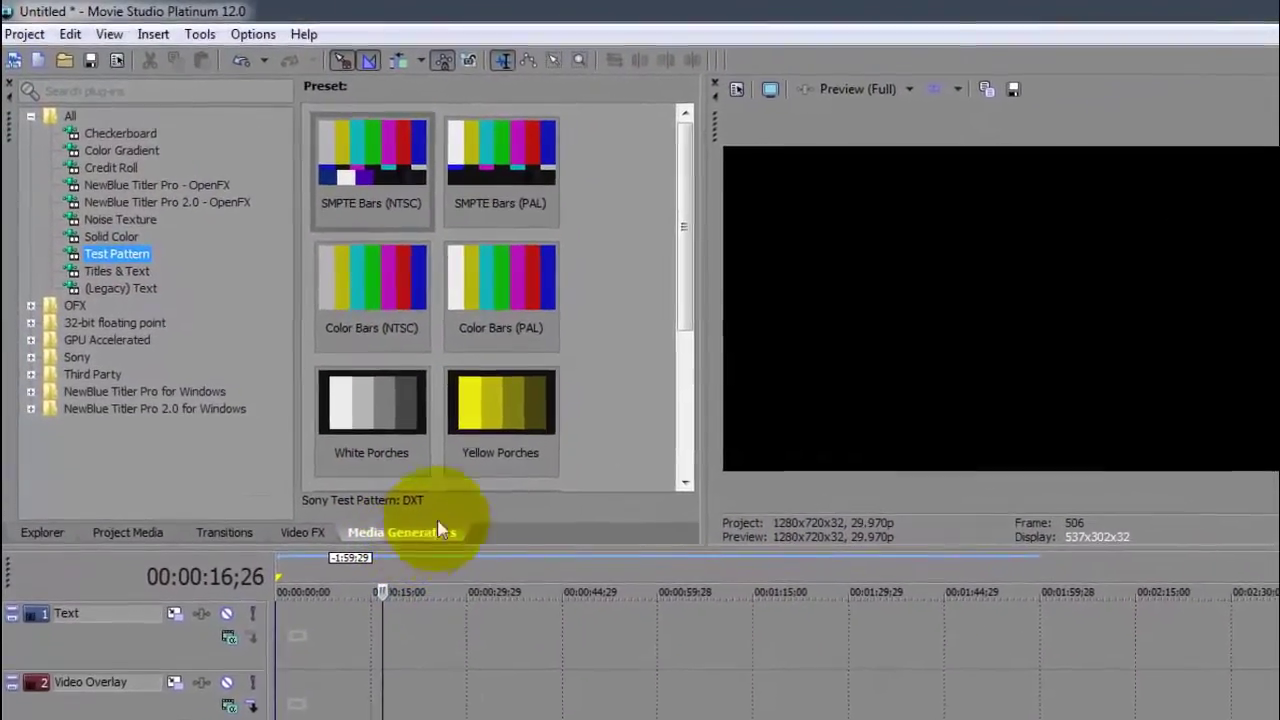
left_click(425, 325)
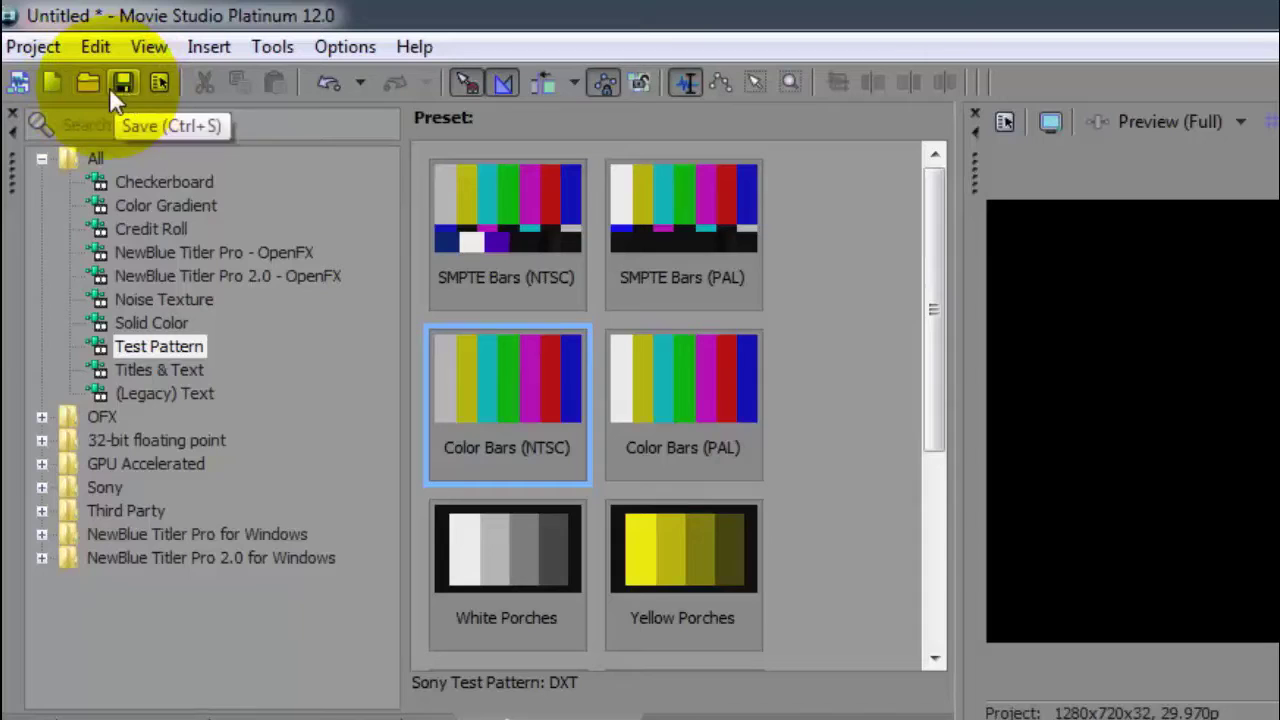
Open Project > Properties to see the HDV 720-30p template at 1,280 x 720, 29.970 fps
left_click(50, 47)
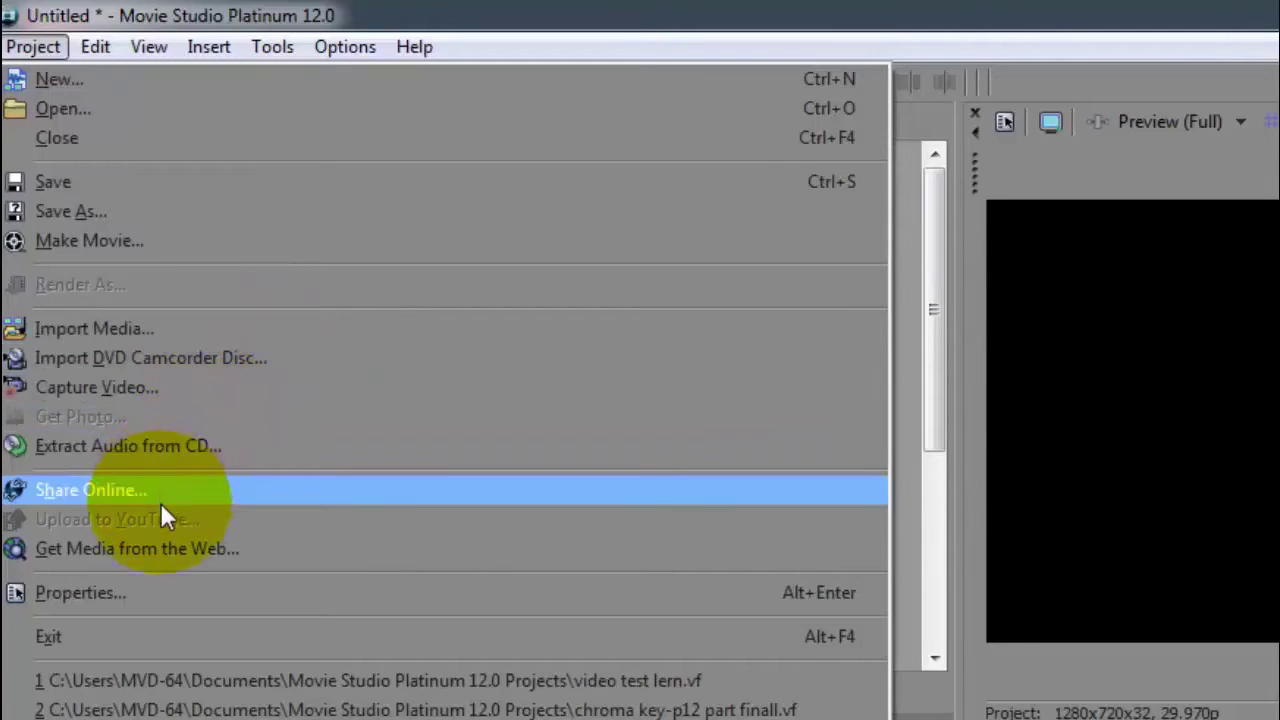
left_click(91, 593)
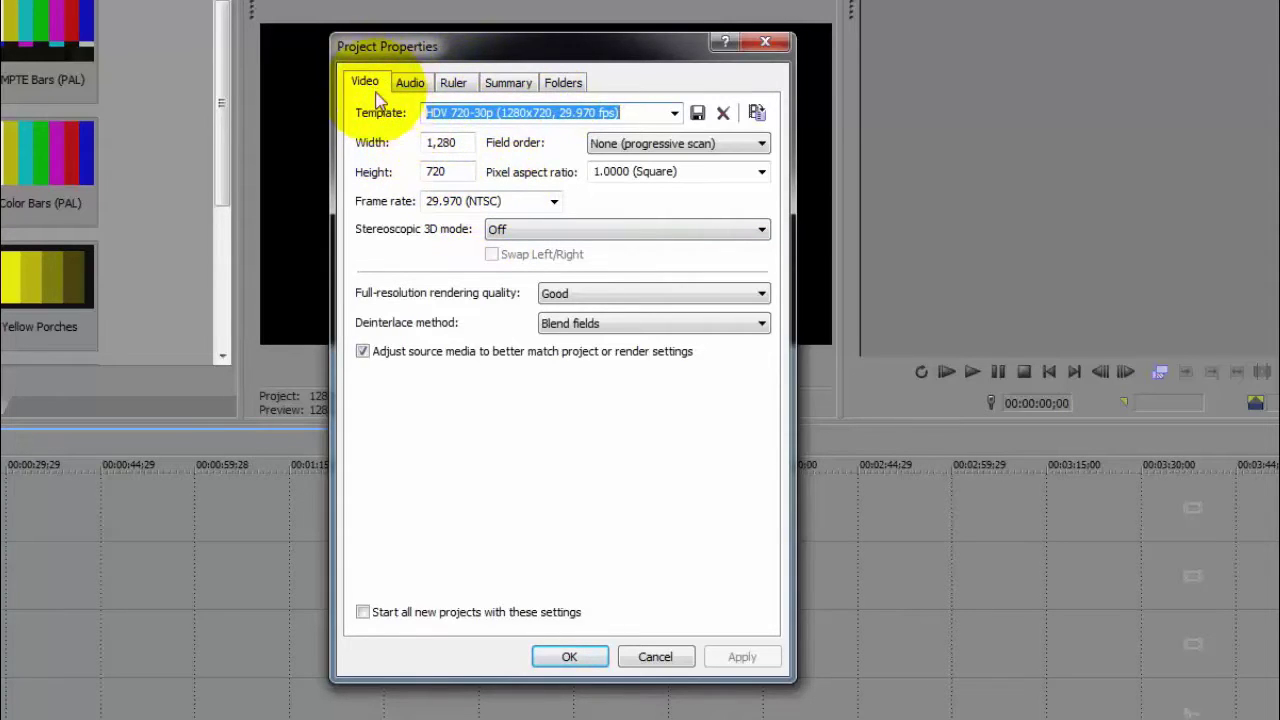
Look through the video templates unchanged, then the Audio, Ruler, Summary and Folders tabs, returning to Video
left_click(674, 113)
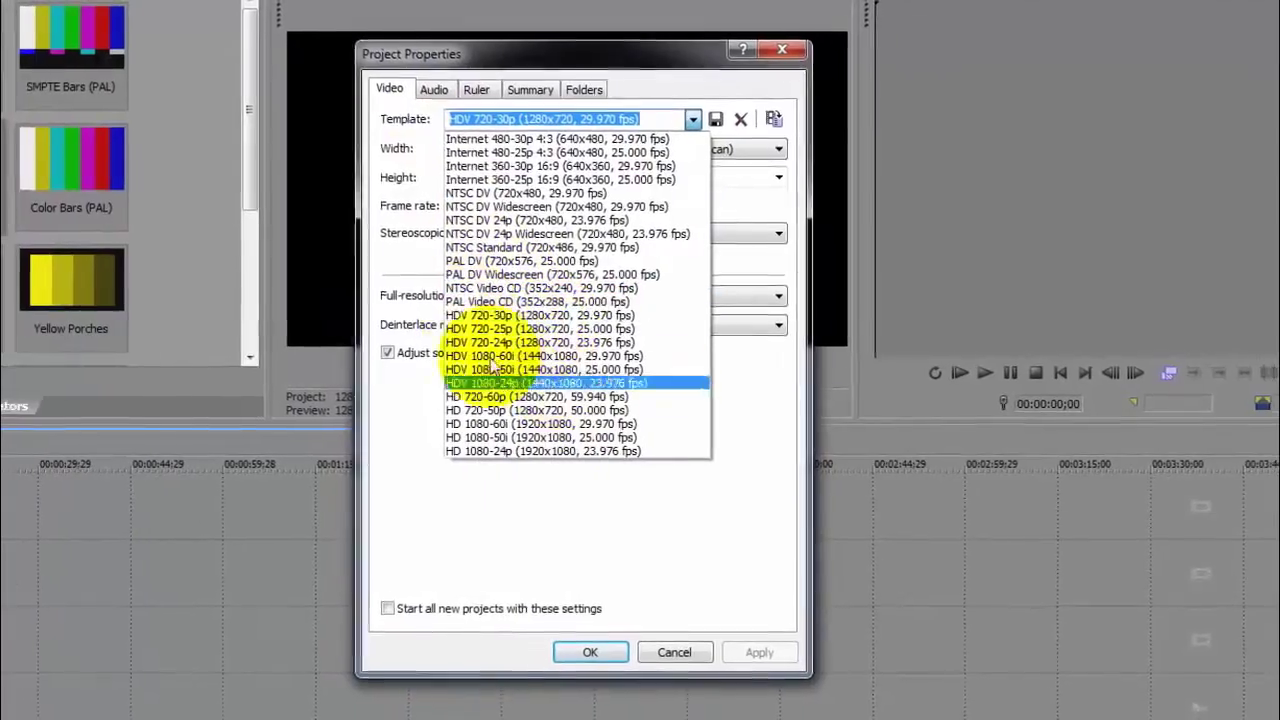
left_click(435, 450)
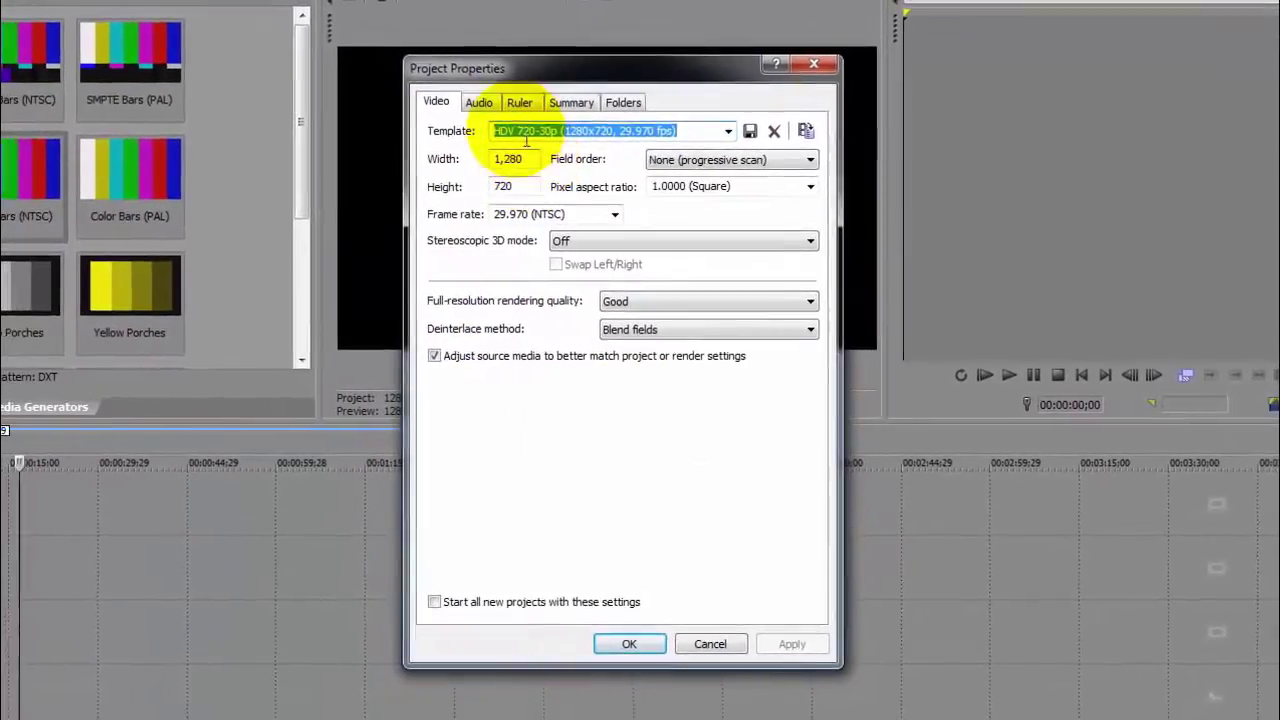
left_click(478, 102)
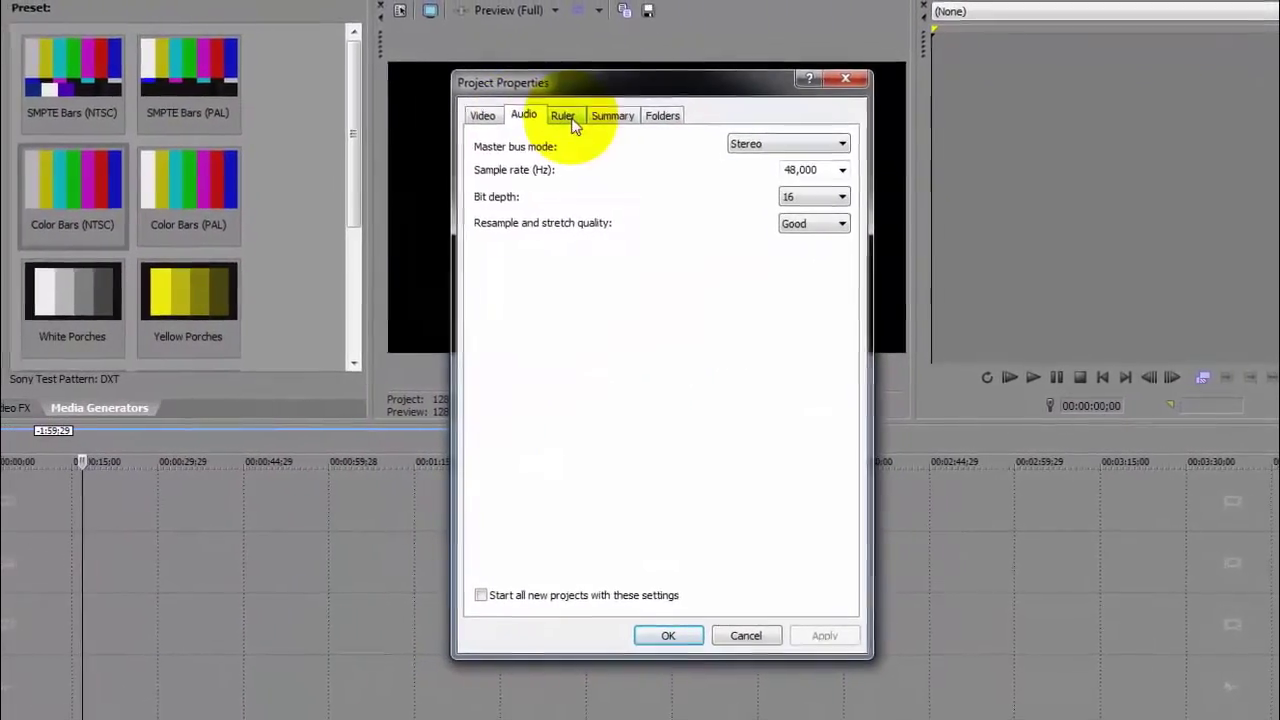
left_click(565, 117)
left_click(612, 116)
left_click(662, 116)
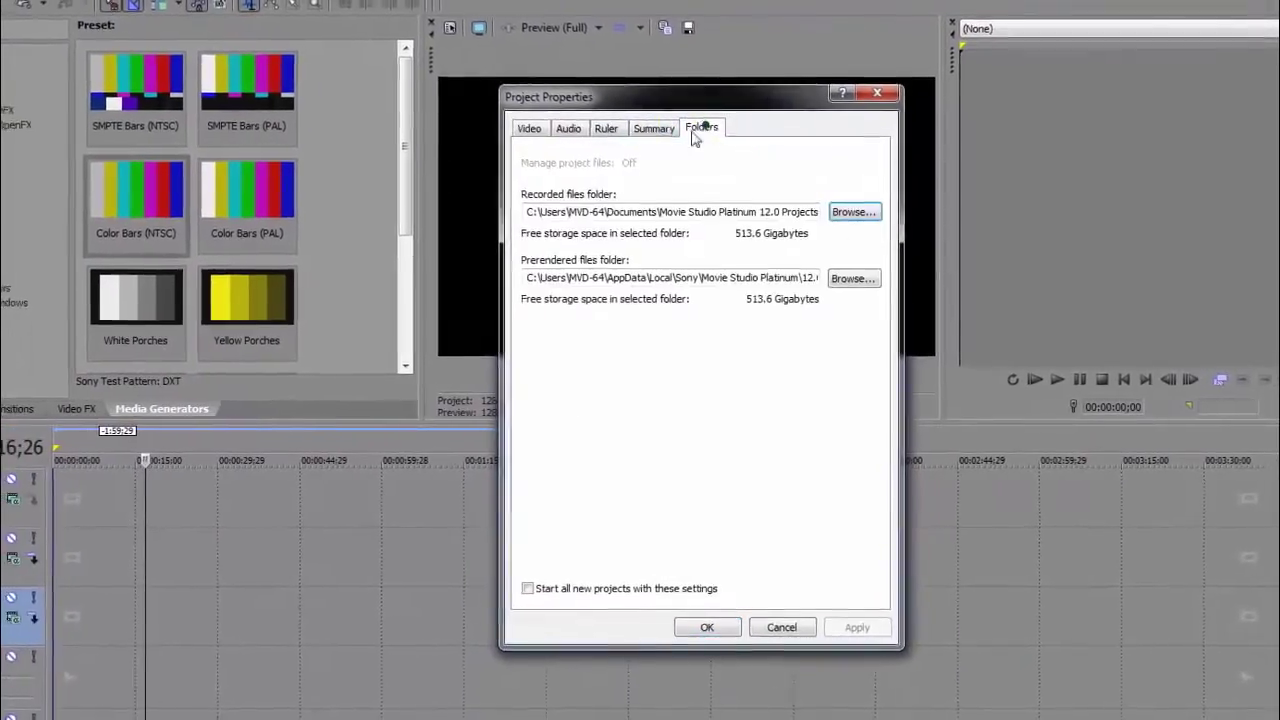
left_click(529, 128)
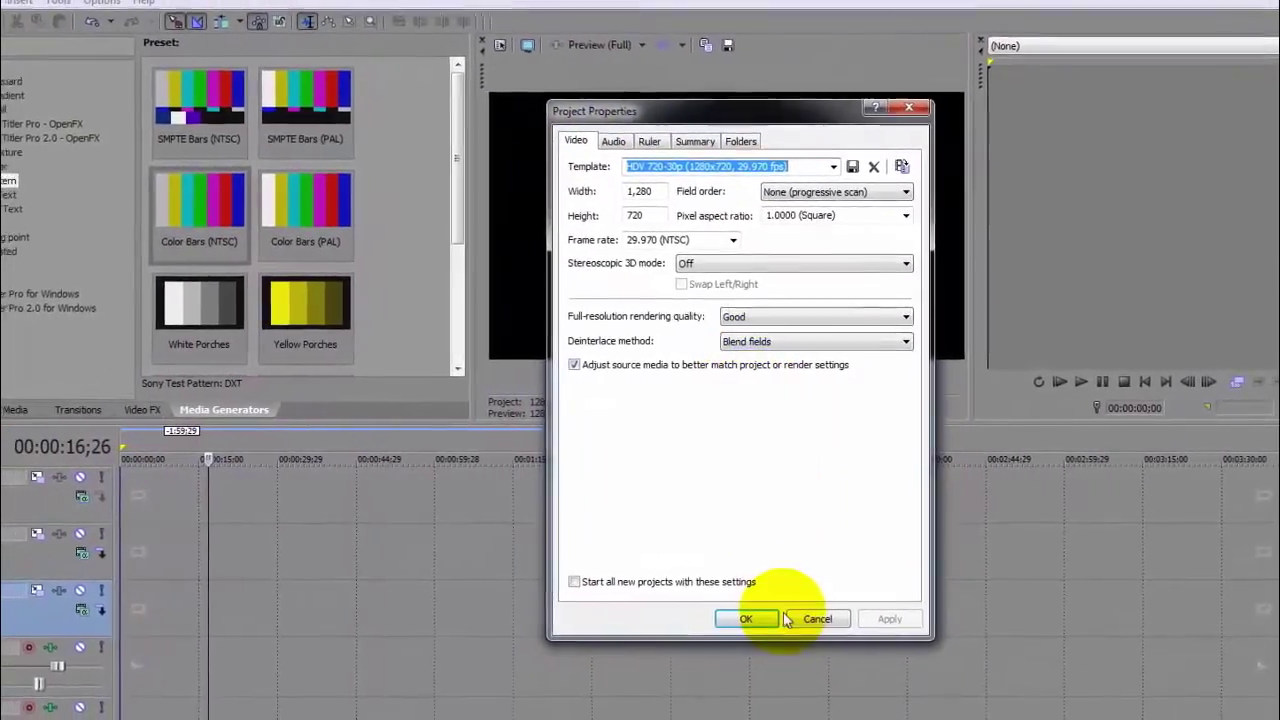
Close Project Properties, reopen it briefly, and close it again
left_click(817, 618)
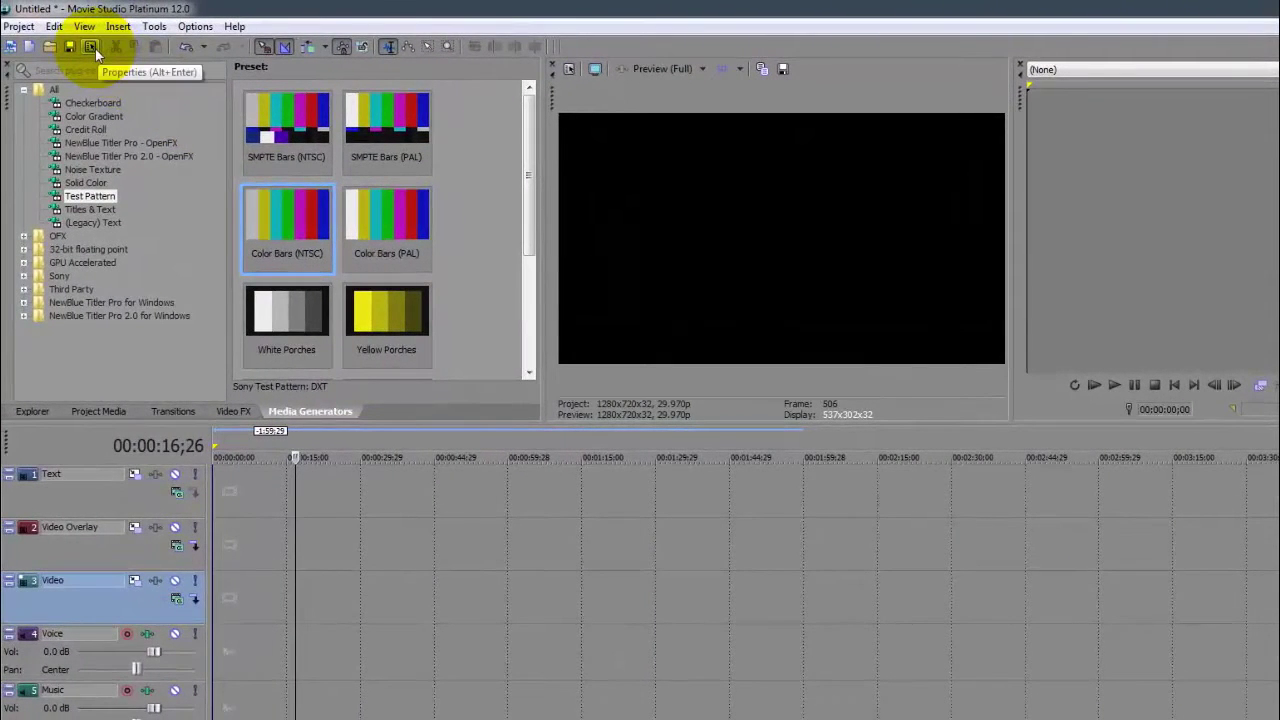
left_click(90, 47)
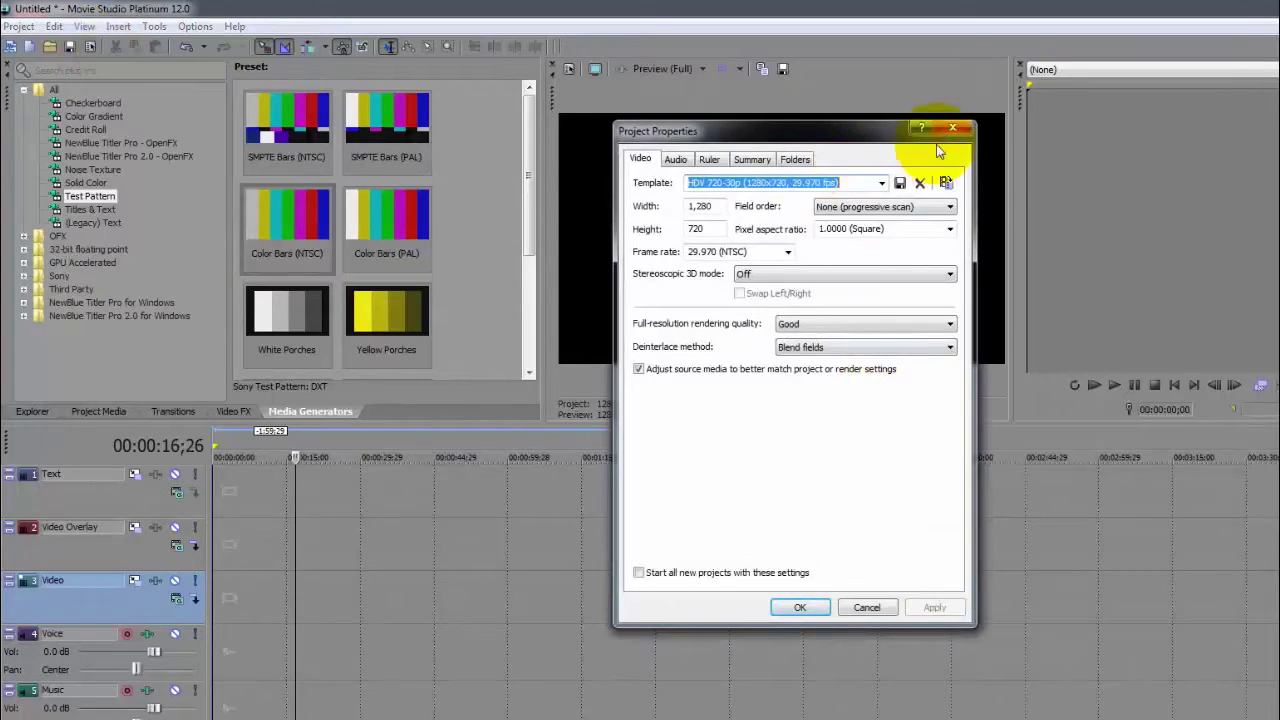
left_click(953, 128)
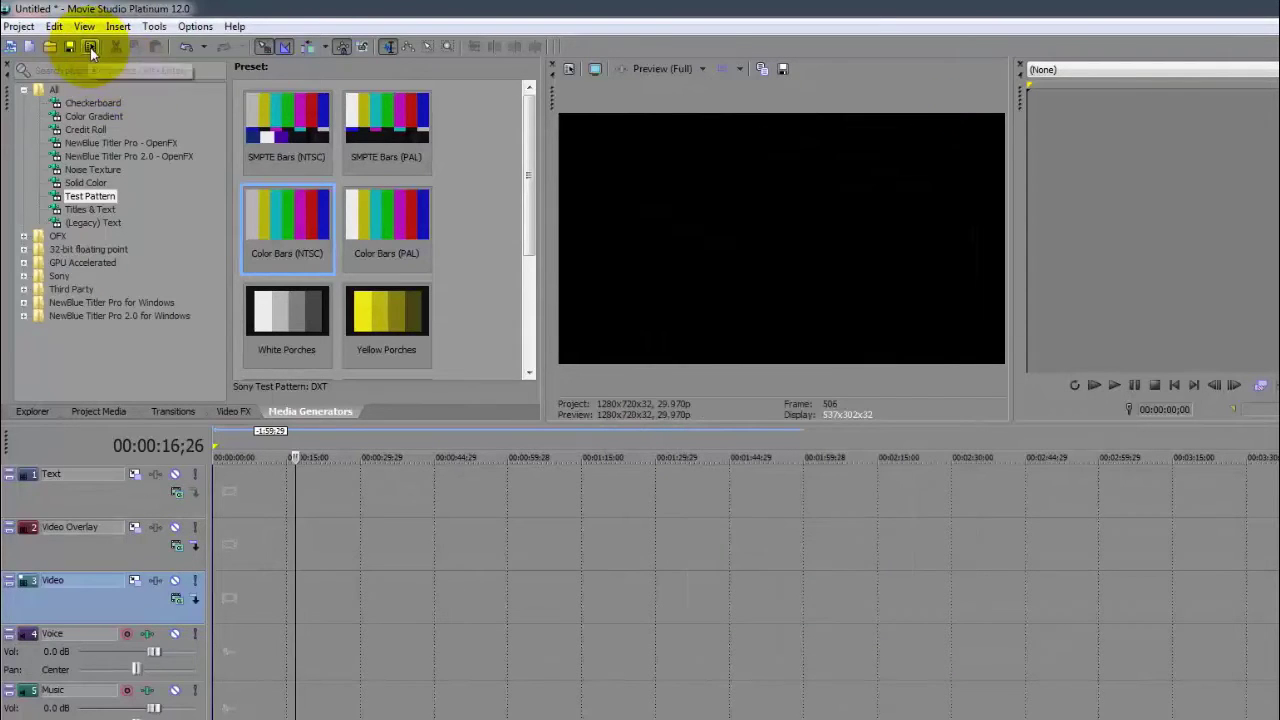
Hide the Video Preview panel and restore it from the View menu
left_click(20, 26)
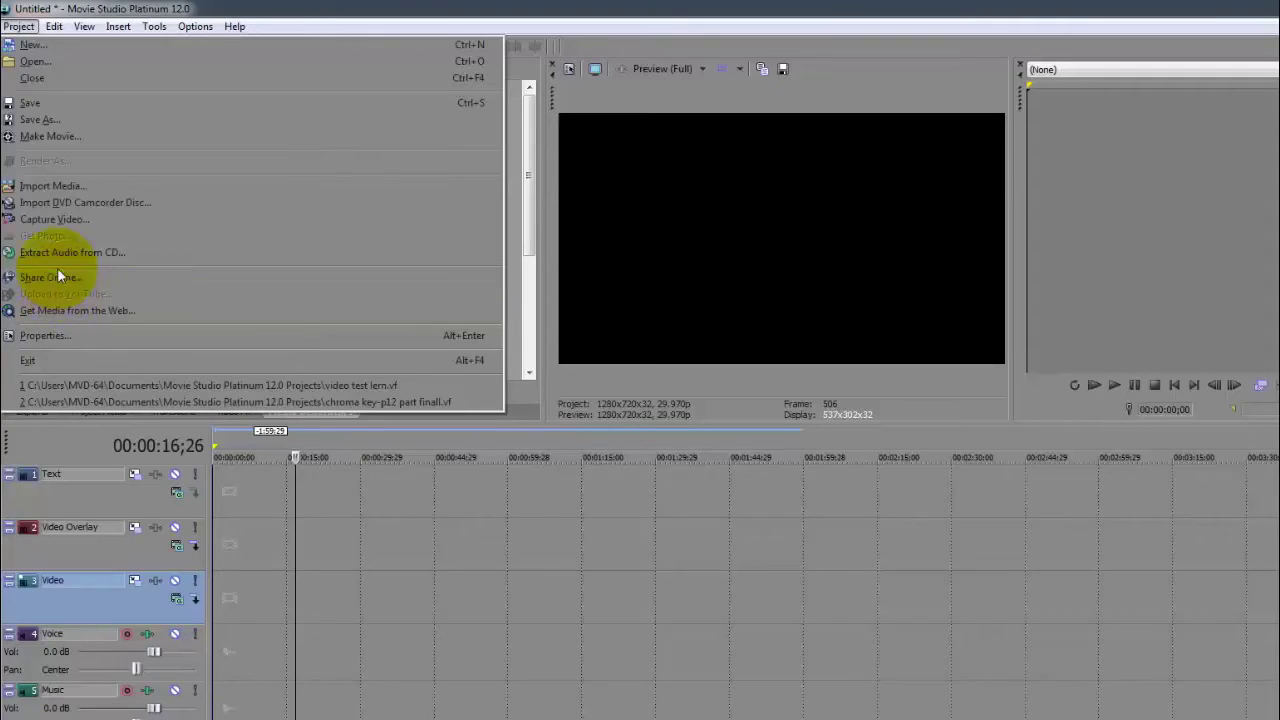
mouse_move(84, 28)
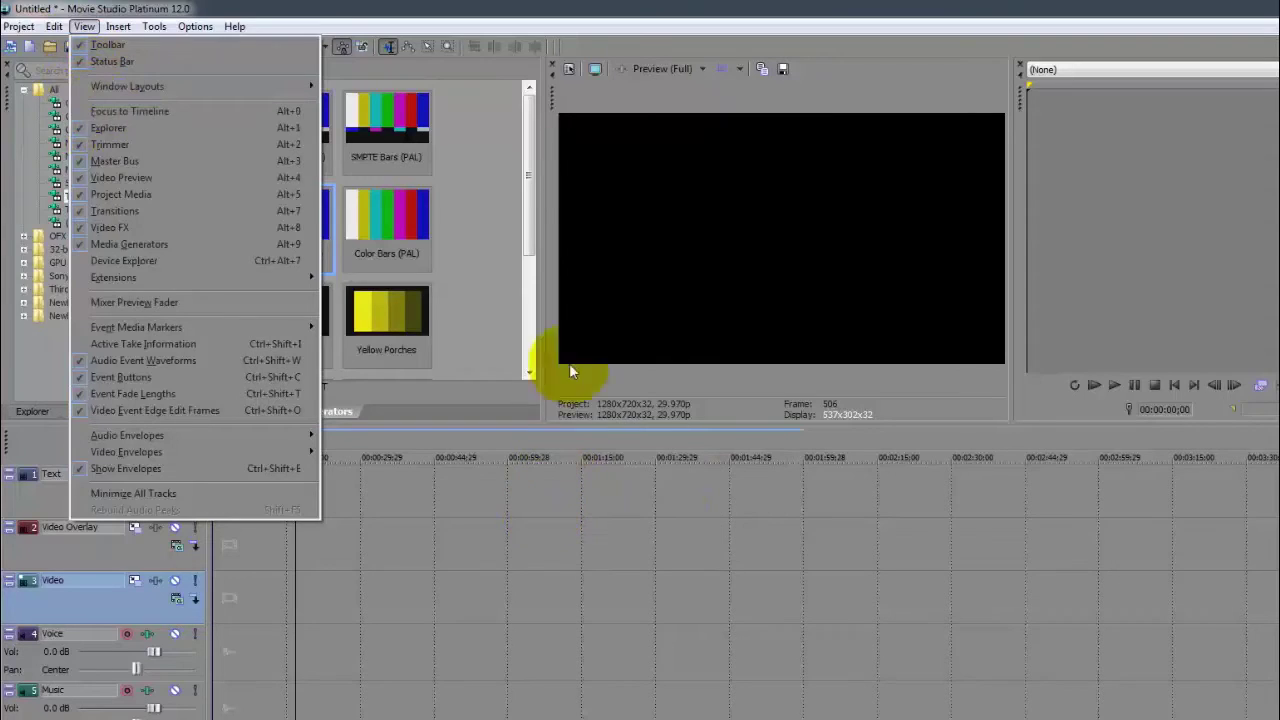
left_click(551, 64)
left_click(551, 64)
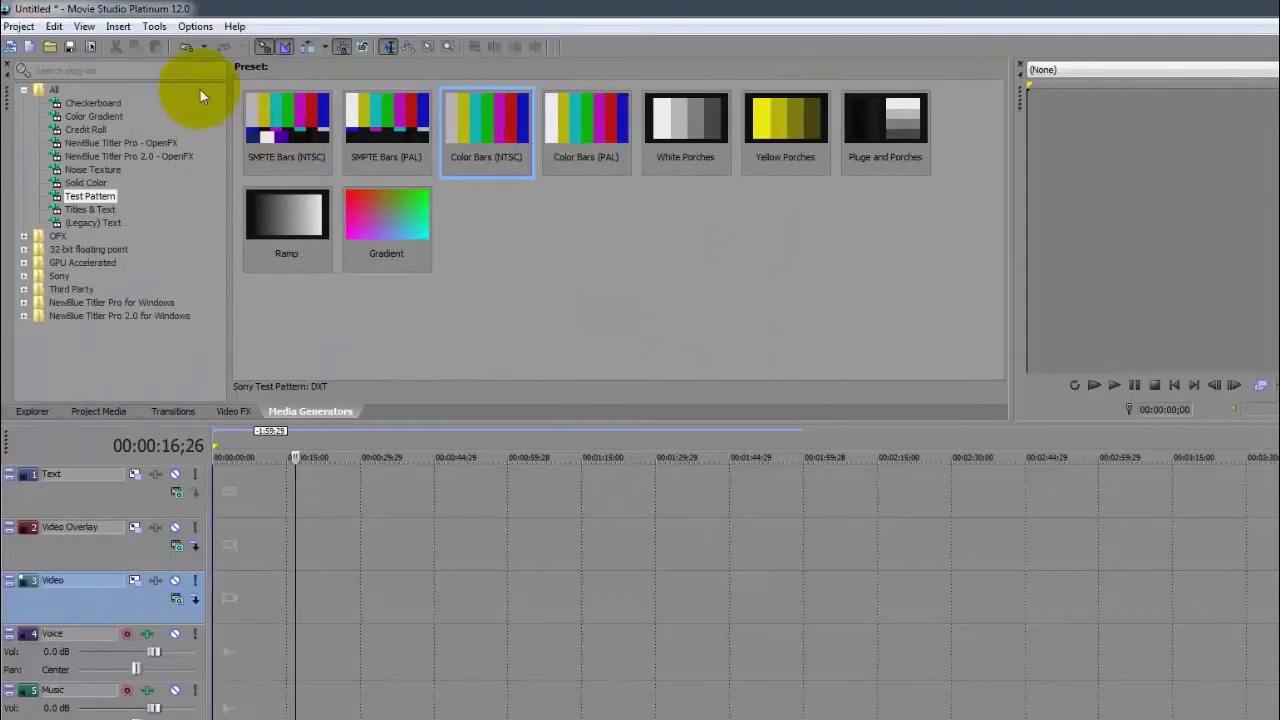
left_click(84, 26)
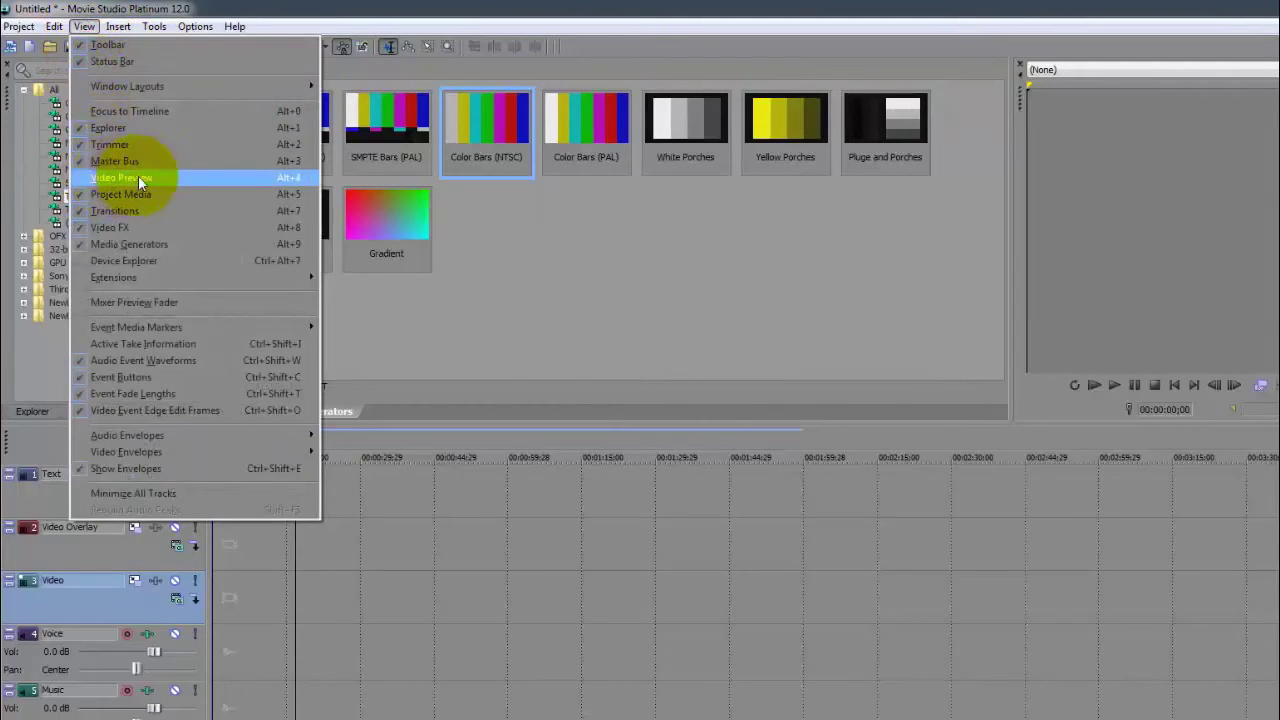
left_click(81, 177)
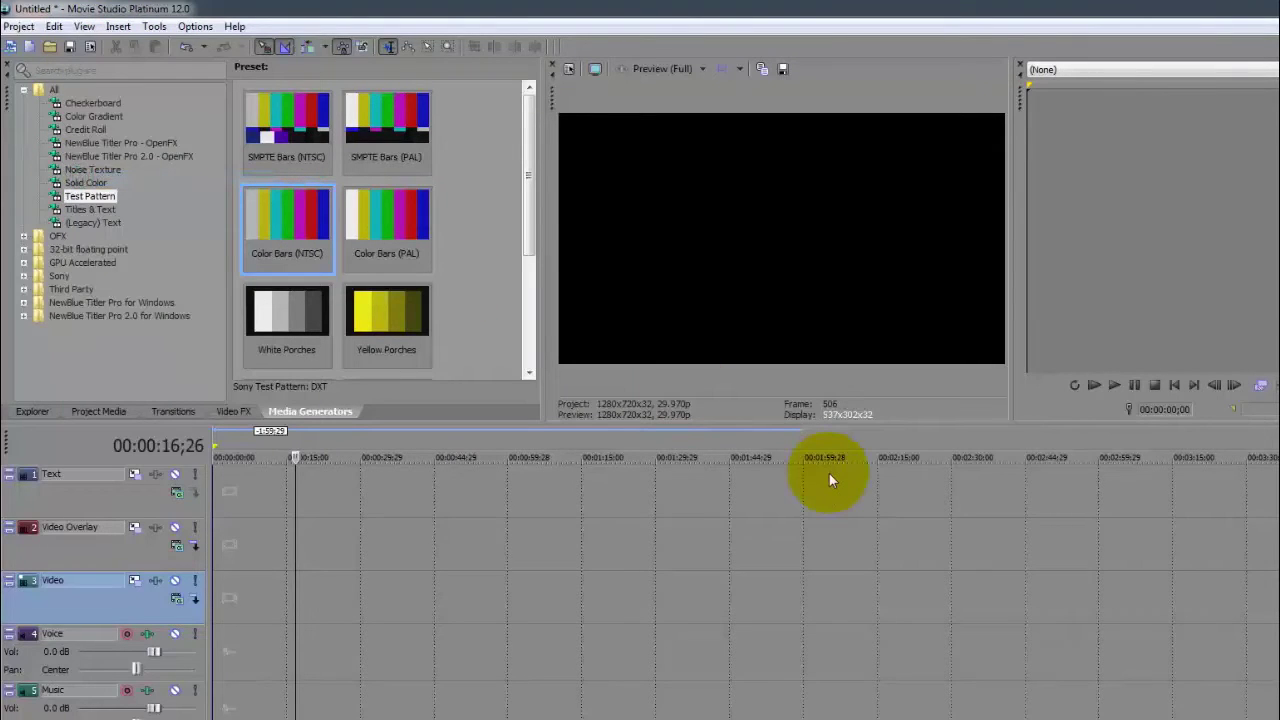
Hide the Trimmer panel and re-enable it via View > Trimmer
left_click(1020, 69)
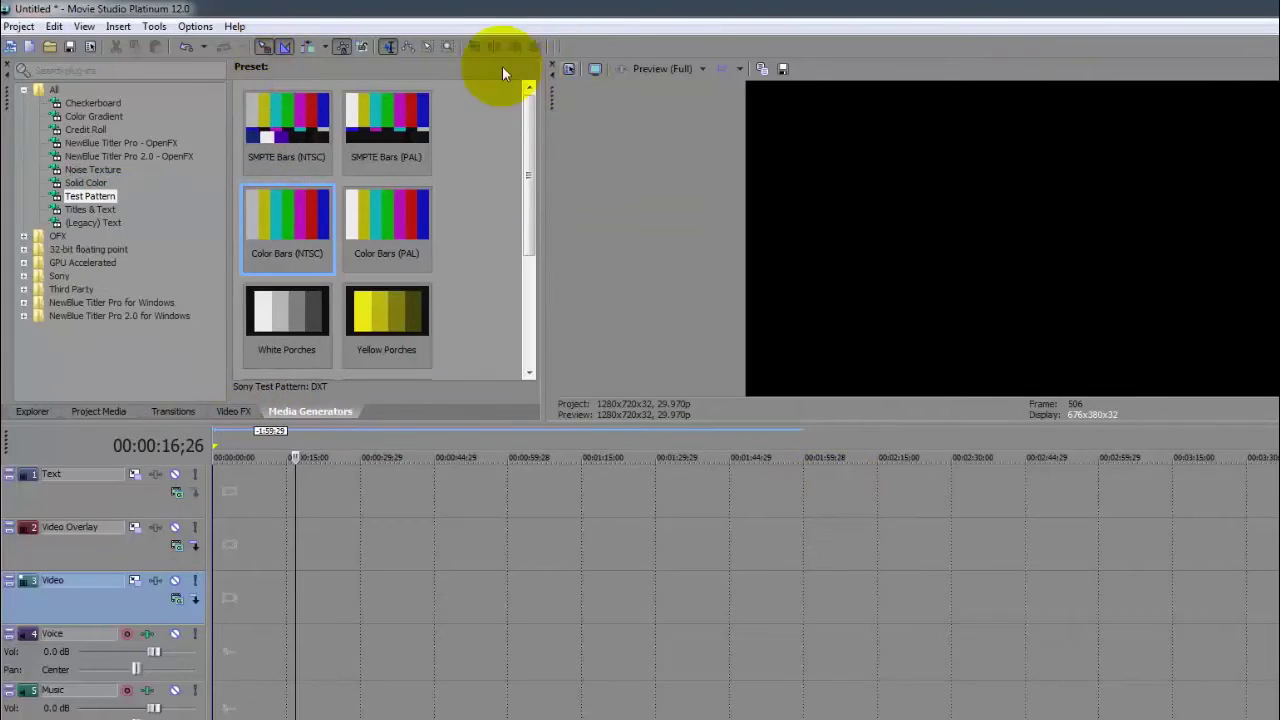
left_click(84, 26)
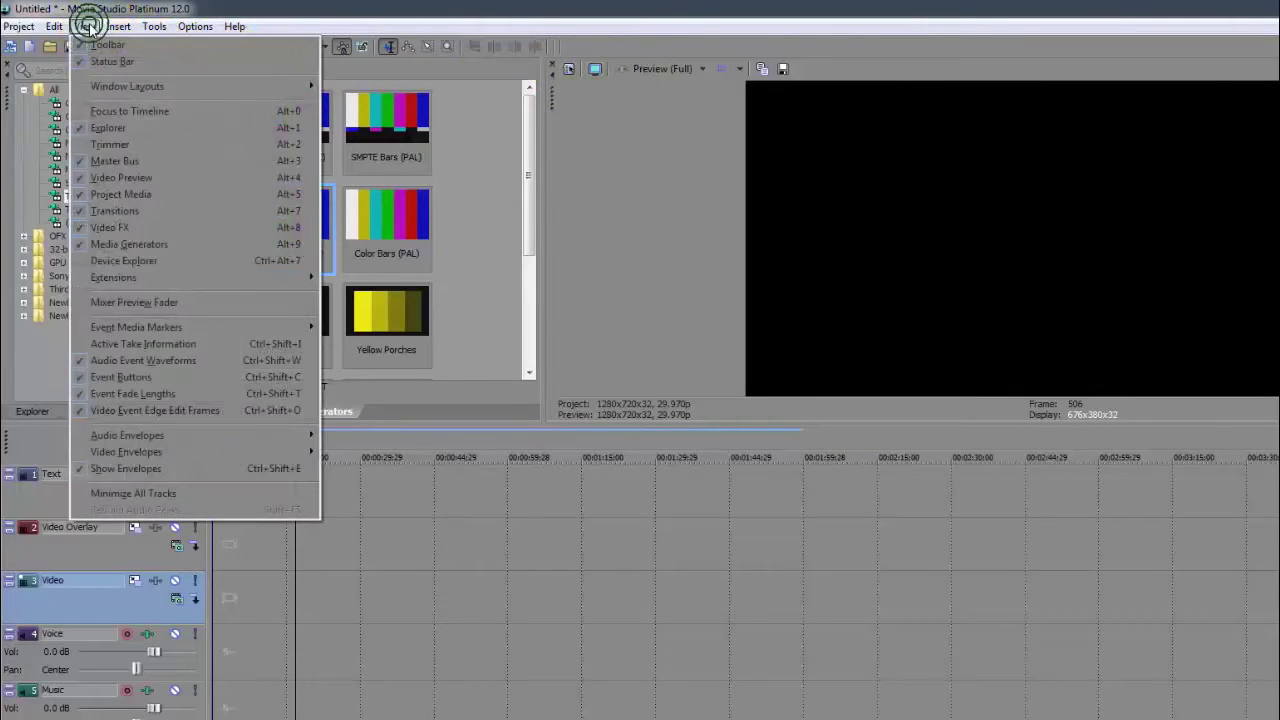
left_click(88, 144)
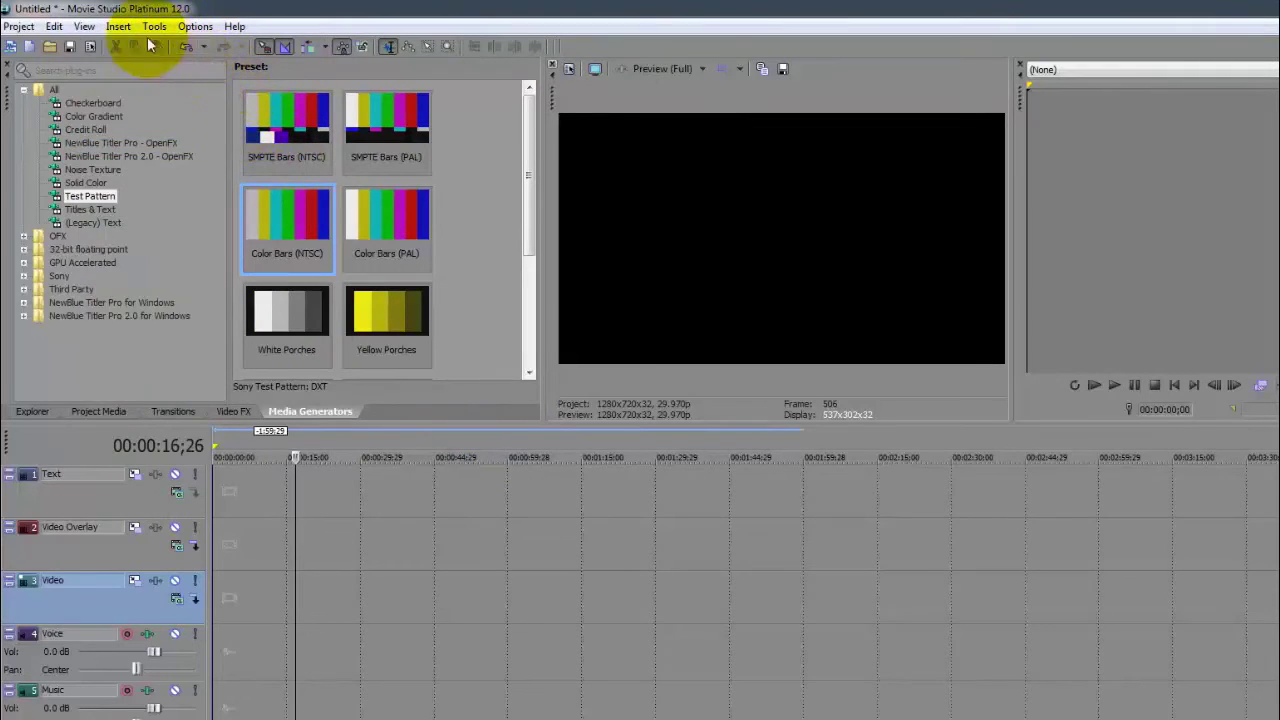
Browse the Insert menu's items, then show the Tools menu's Audio options
left_click(116, 28)
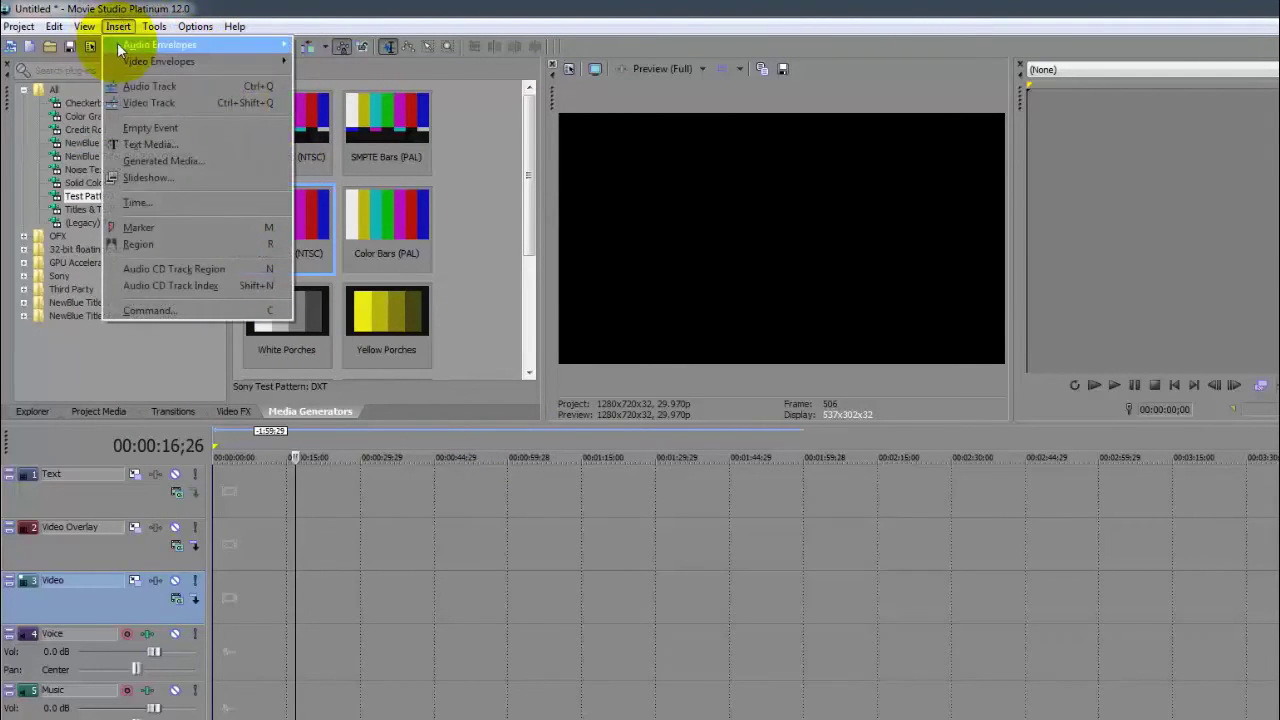
mouse_move(118, 46)
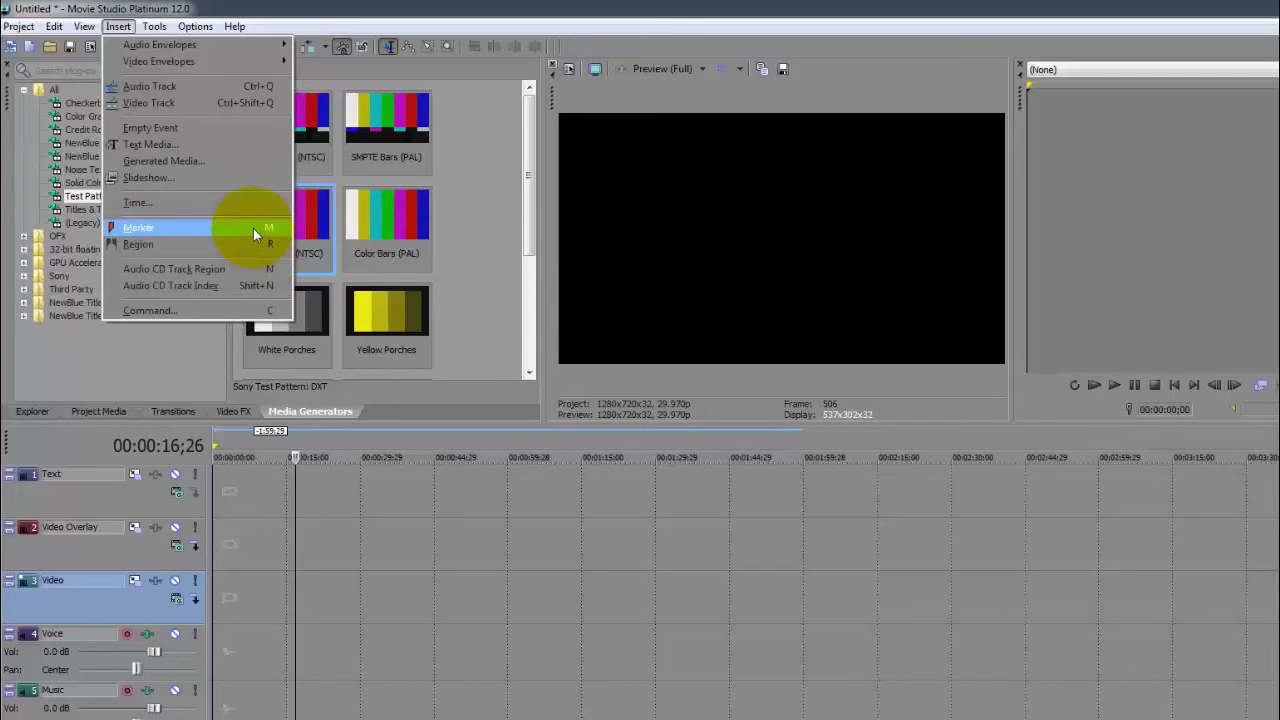
left_click(158, 30)
left_click(158, 30)
left_click(159, 43)
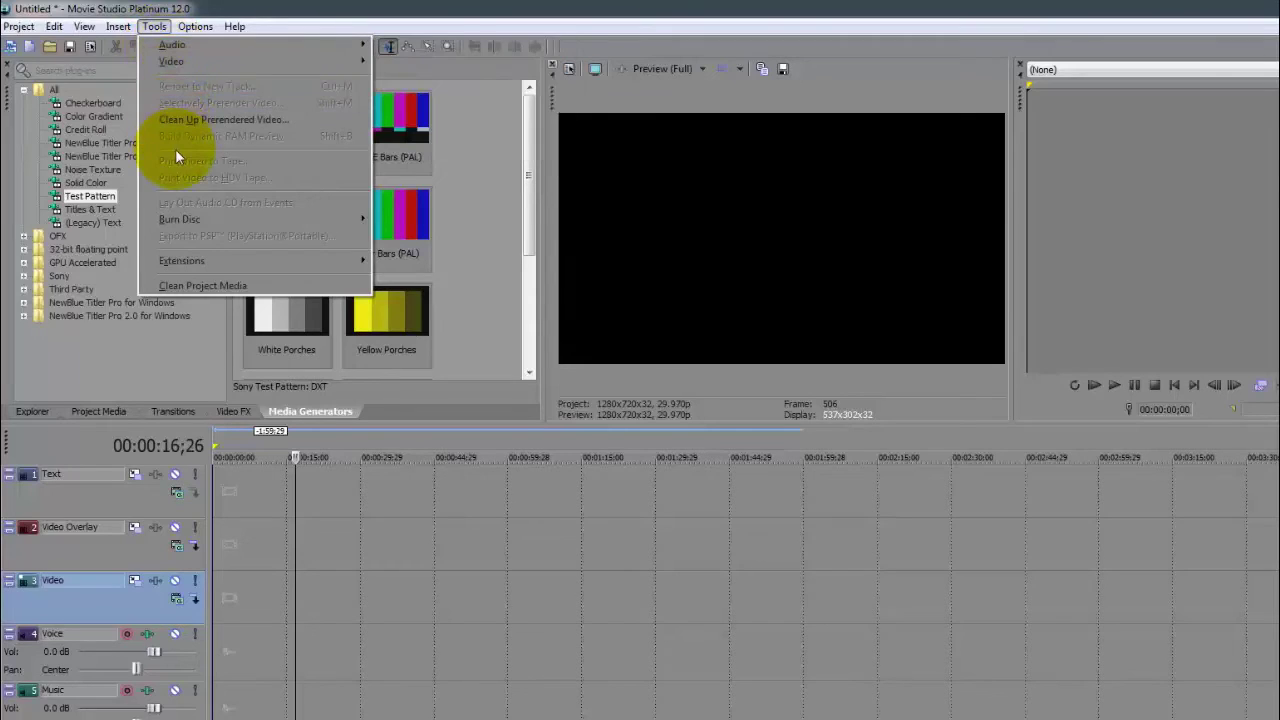
Confirm Tools > Extensions reads 'No Extensions', then bring up the Options menu
mouse_move(184, 260)
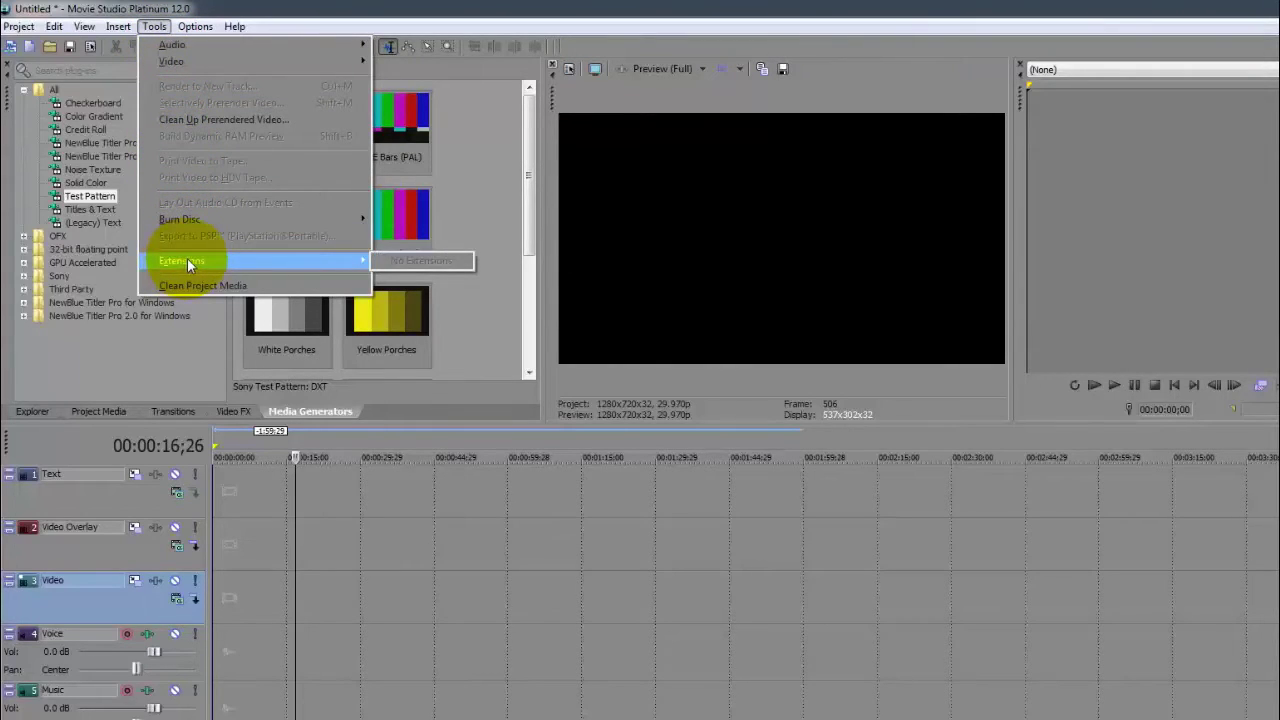
mouse_move(197, 27)
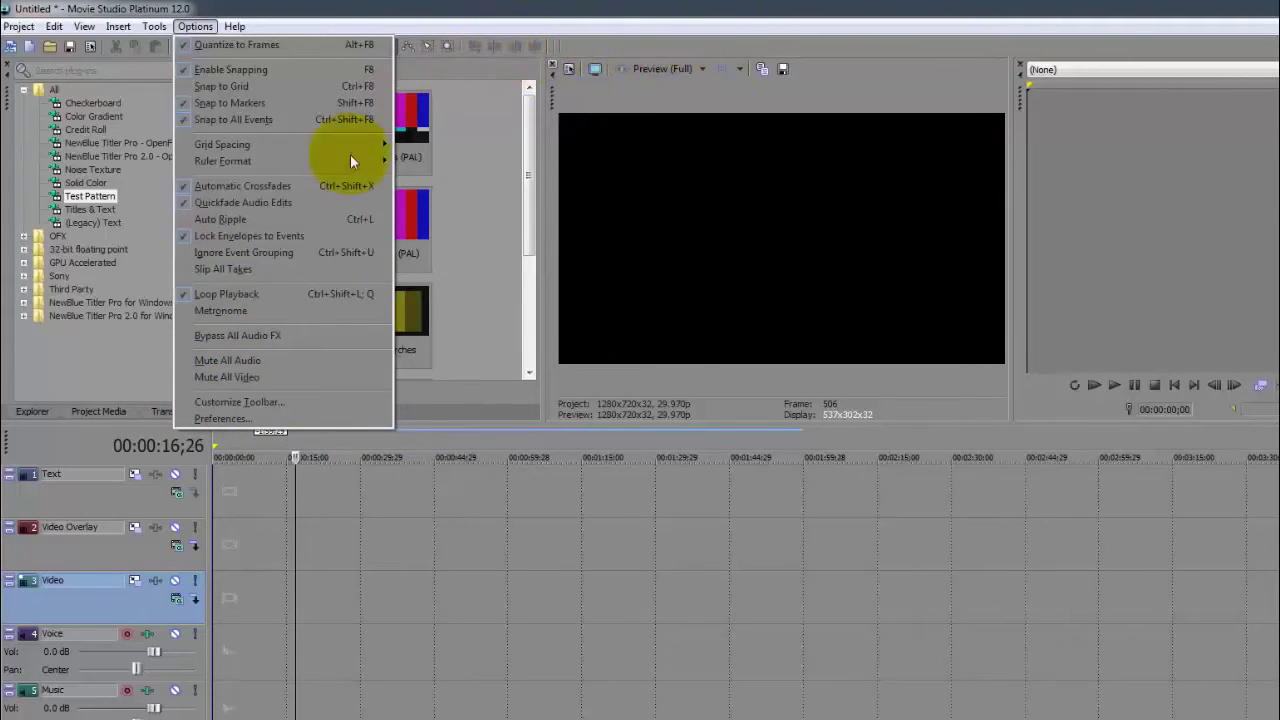
In Customize Toolbar, add the Record and Capture Video commands to the current toolbar buttons
left_click(220, 400)
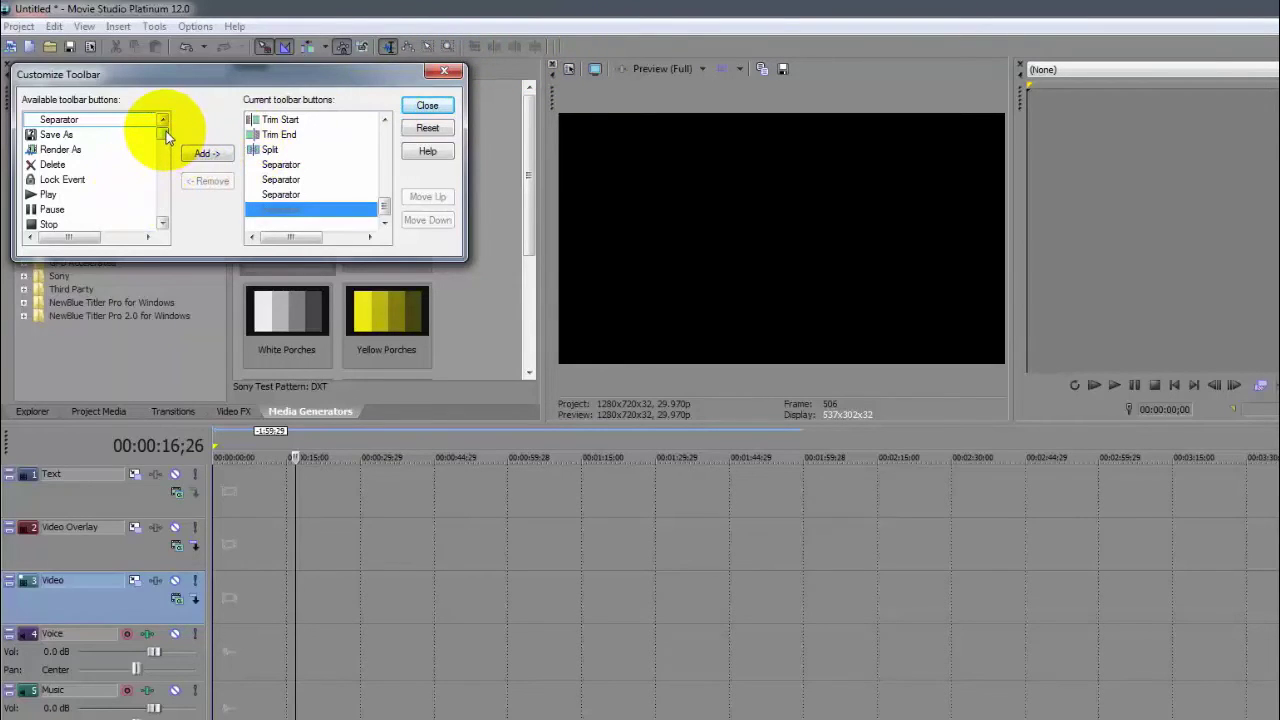
scroll(166, 135, "down", 1)
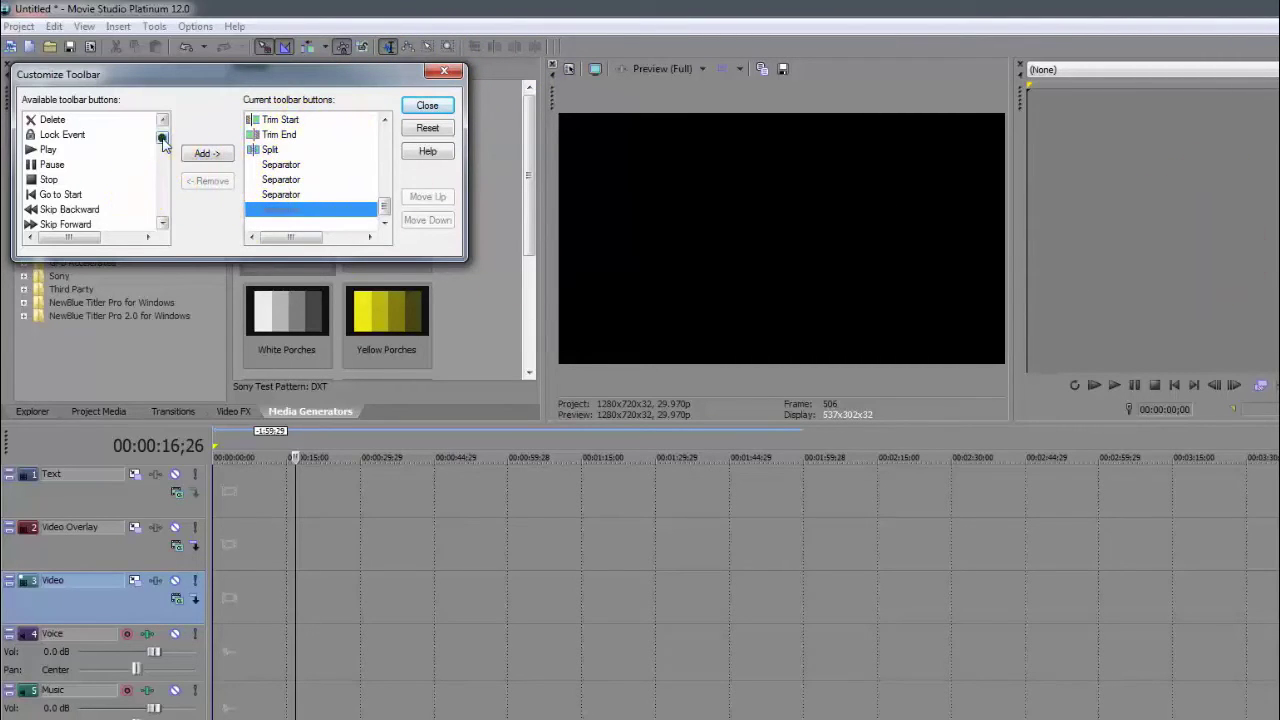
left_click_drag(165, 136, 165, 152)
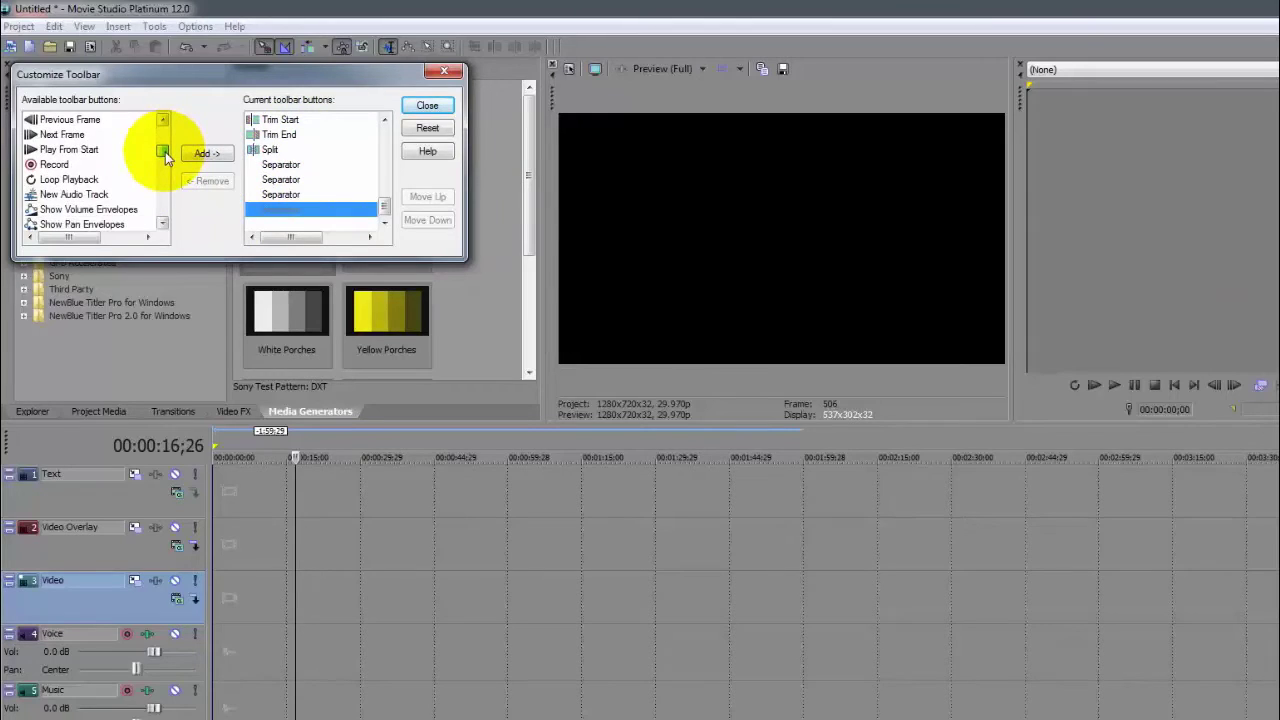
left_click(60, 165)
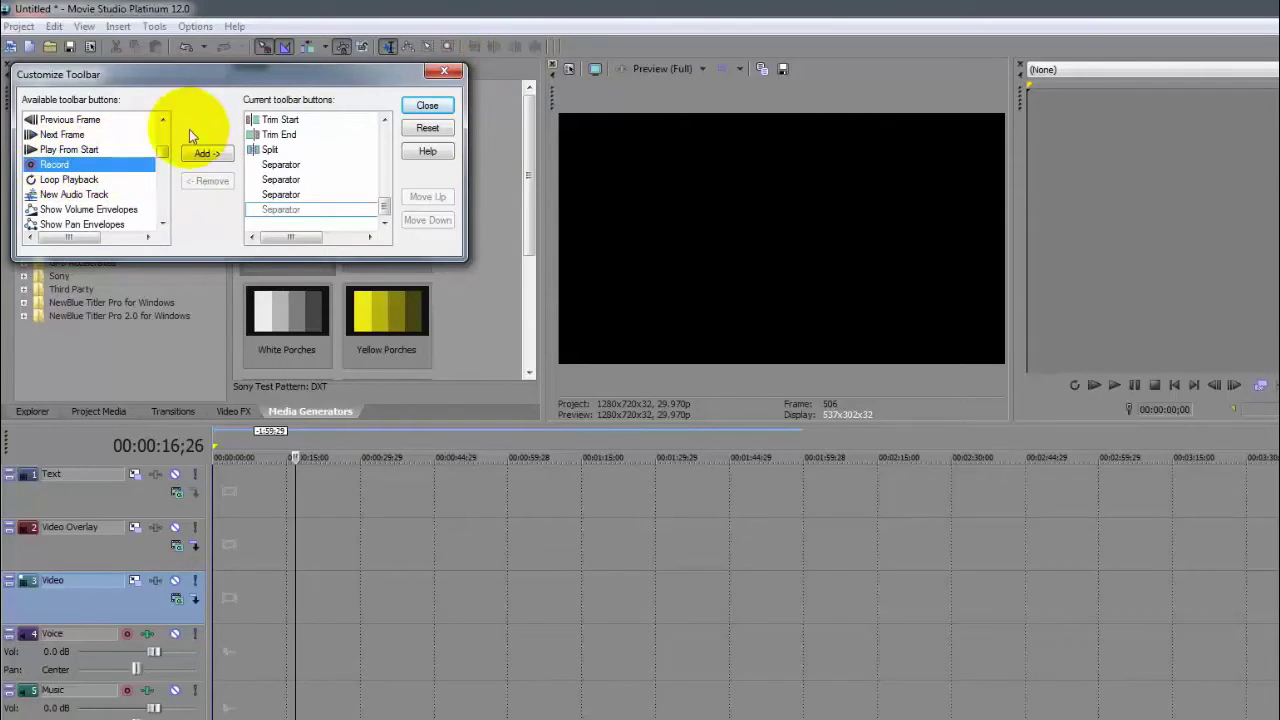
left_click(205, 154)
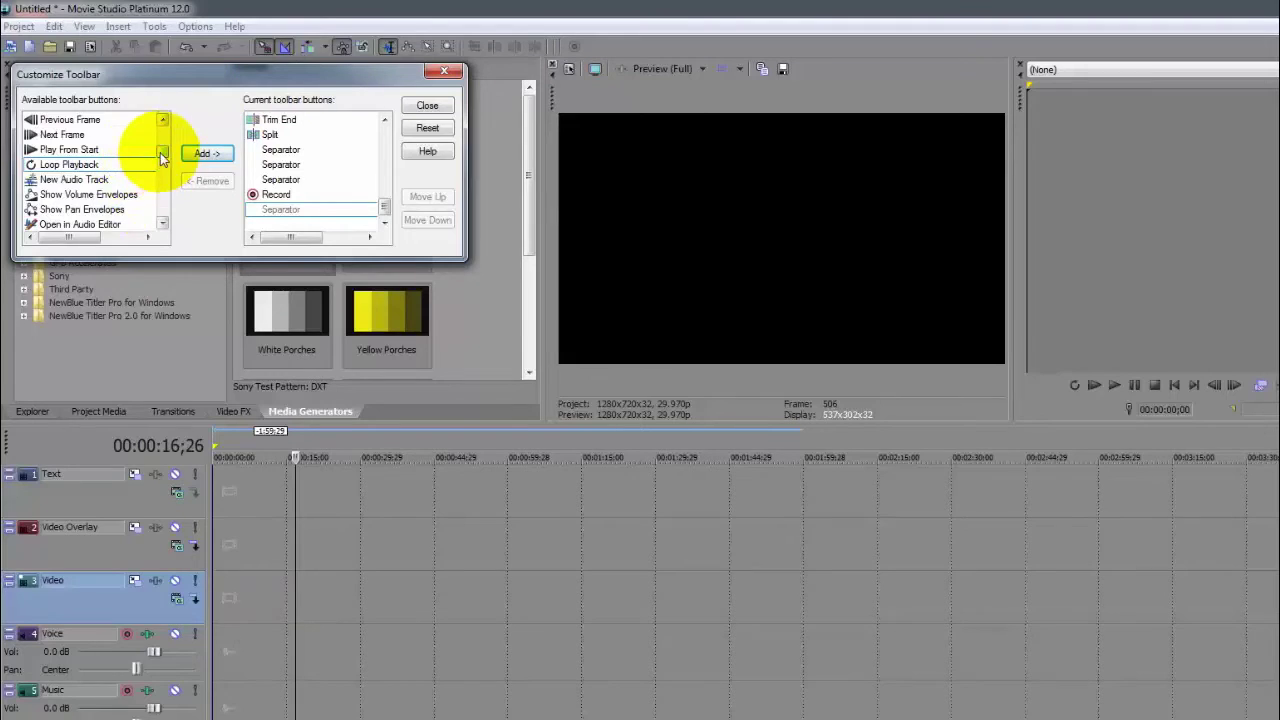
left_click_drag(161, 157, 164, 165)
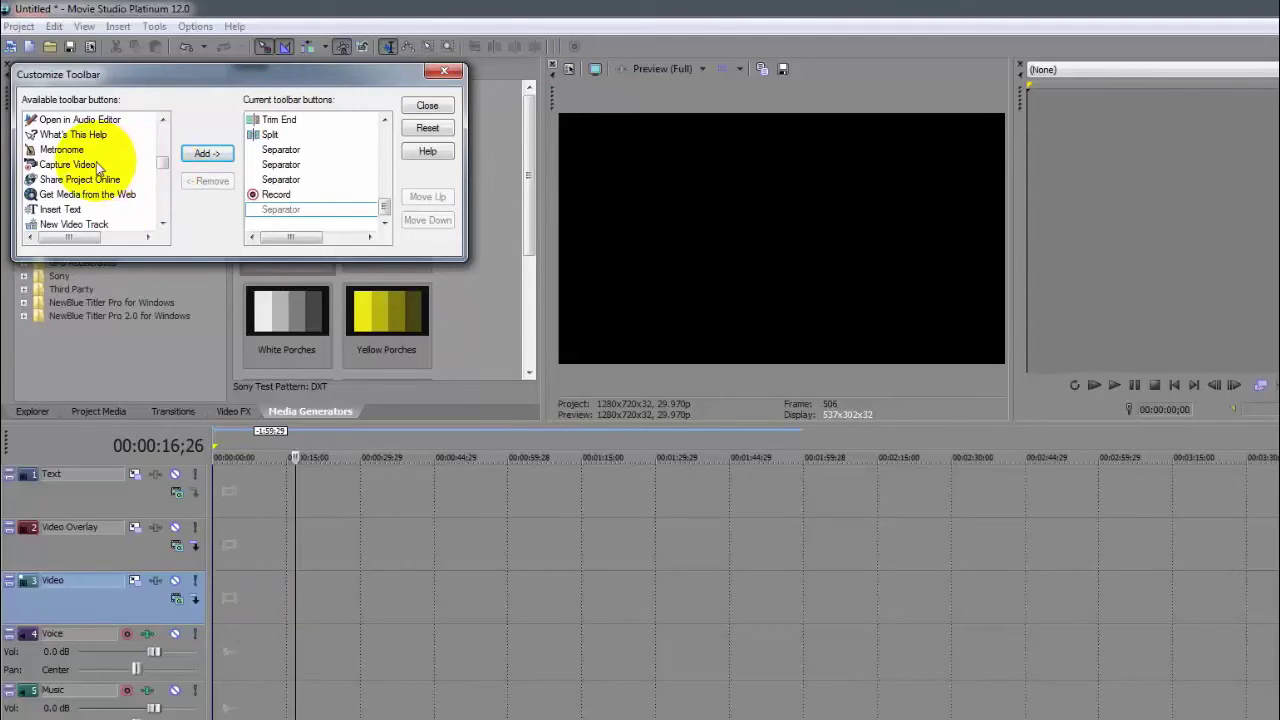
left_click(90, 164)
left_click(196, 160)
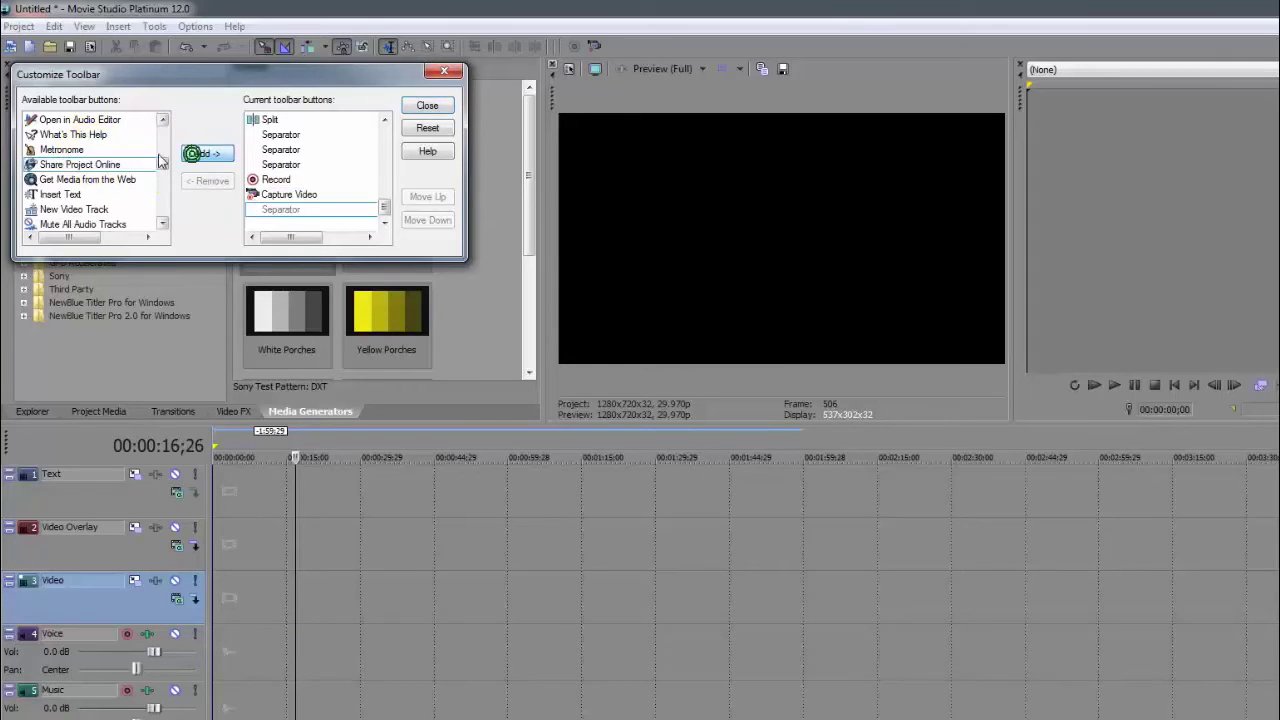
left_click_drag(146, 78, 366, 212)
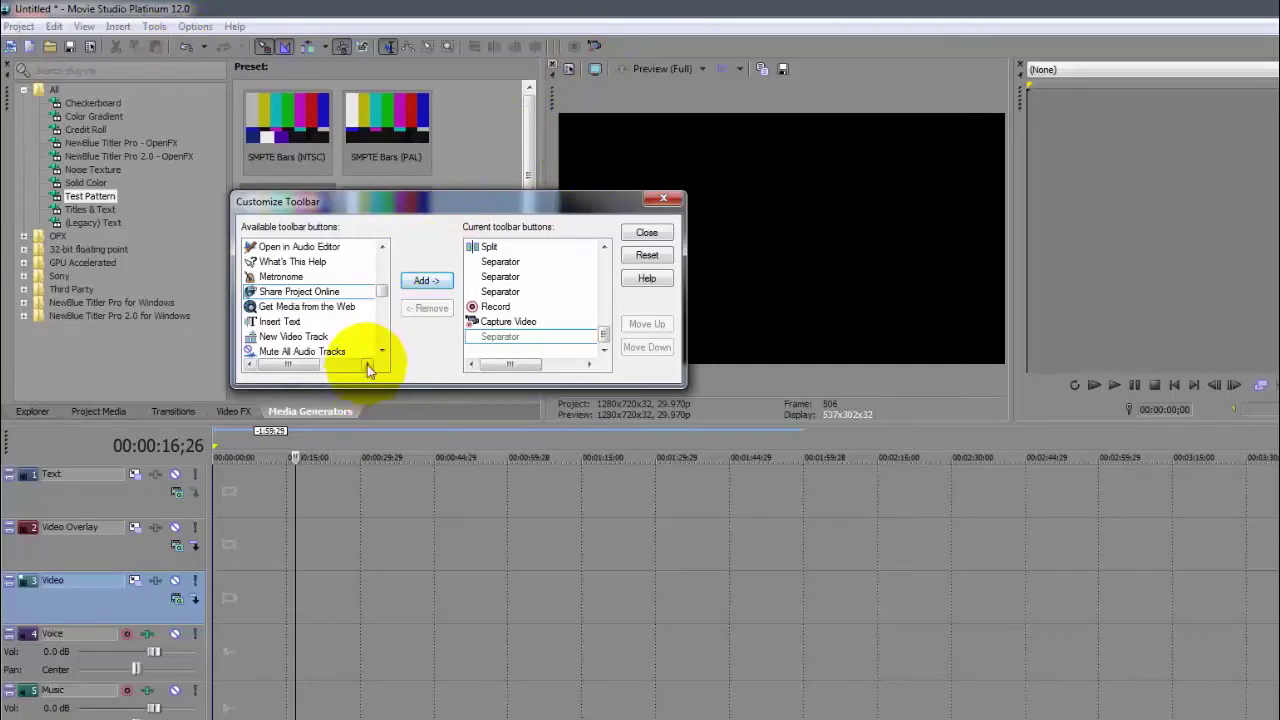
Remove the Capture Video and Record buttons from the current toolbar buttons list
left_click_drag(386, 292, 384, 343)
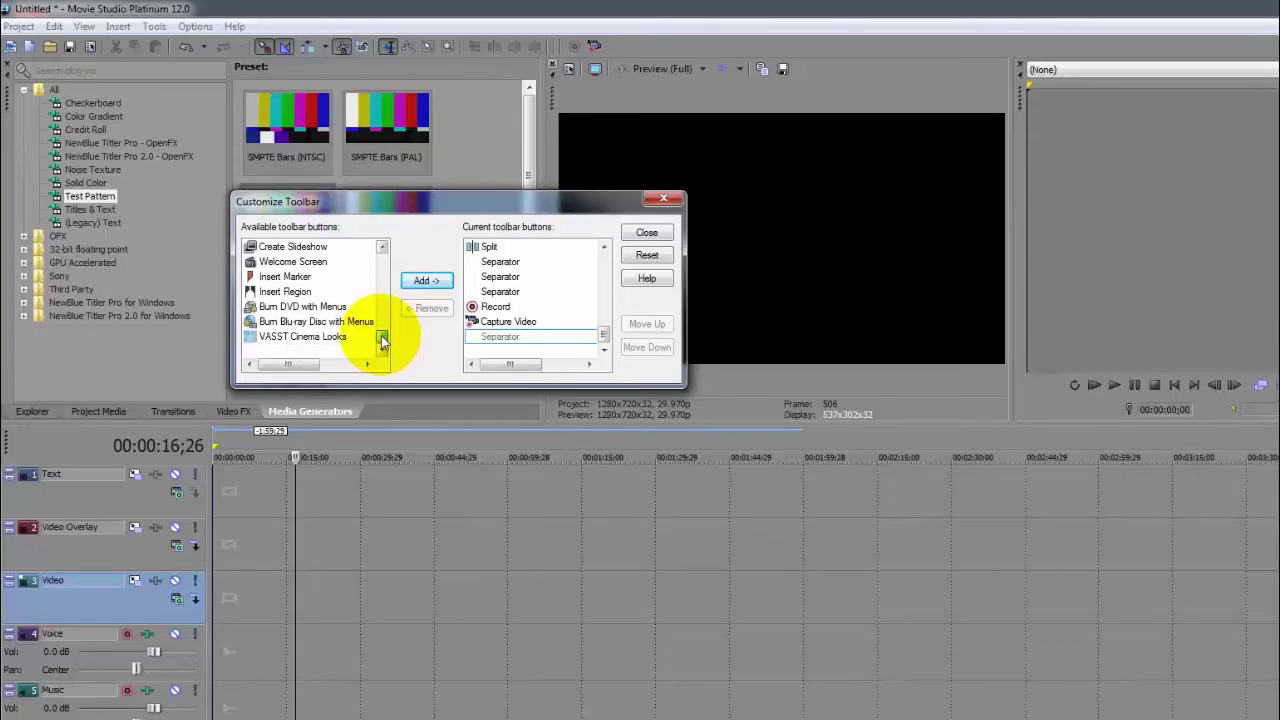
left_click_drag(383, 334, 594, 108)
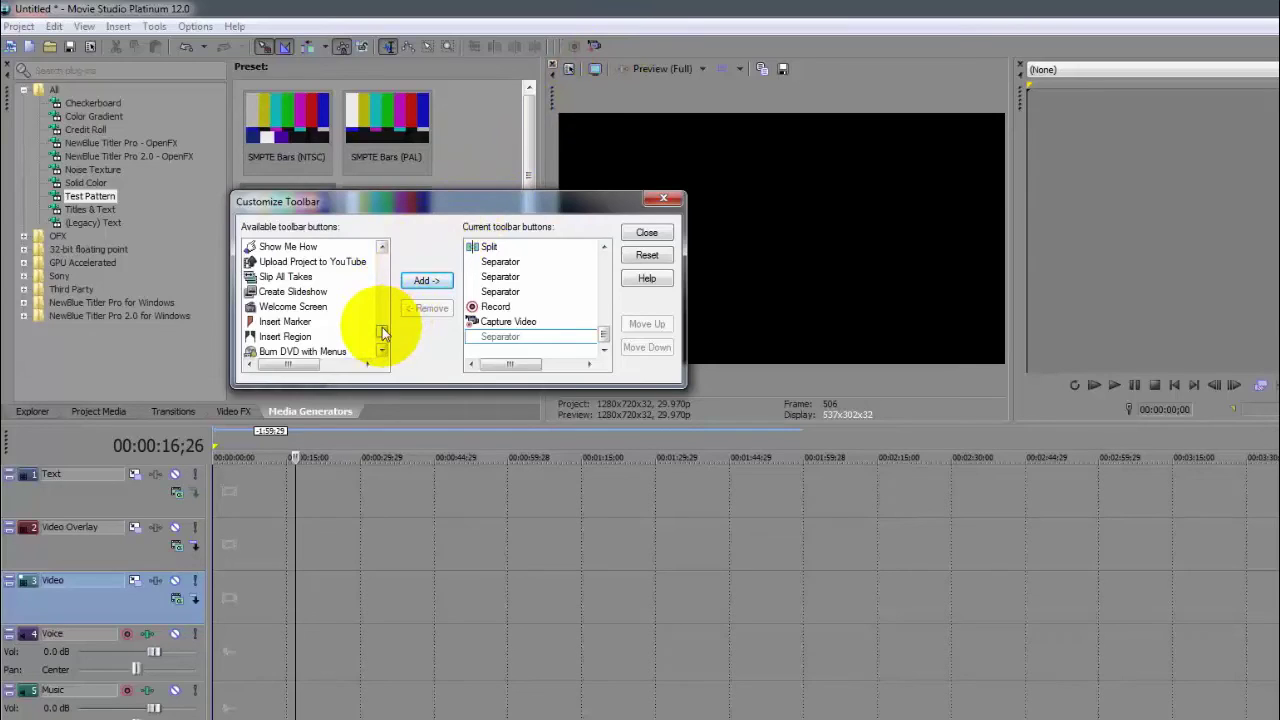
left_click_drag(383, 334, 380, 251)
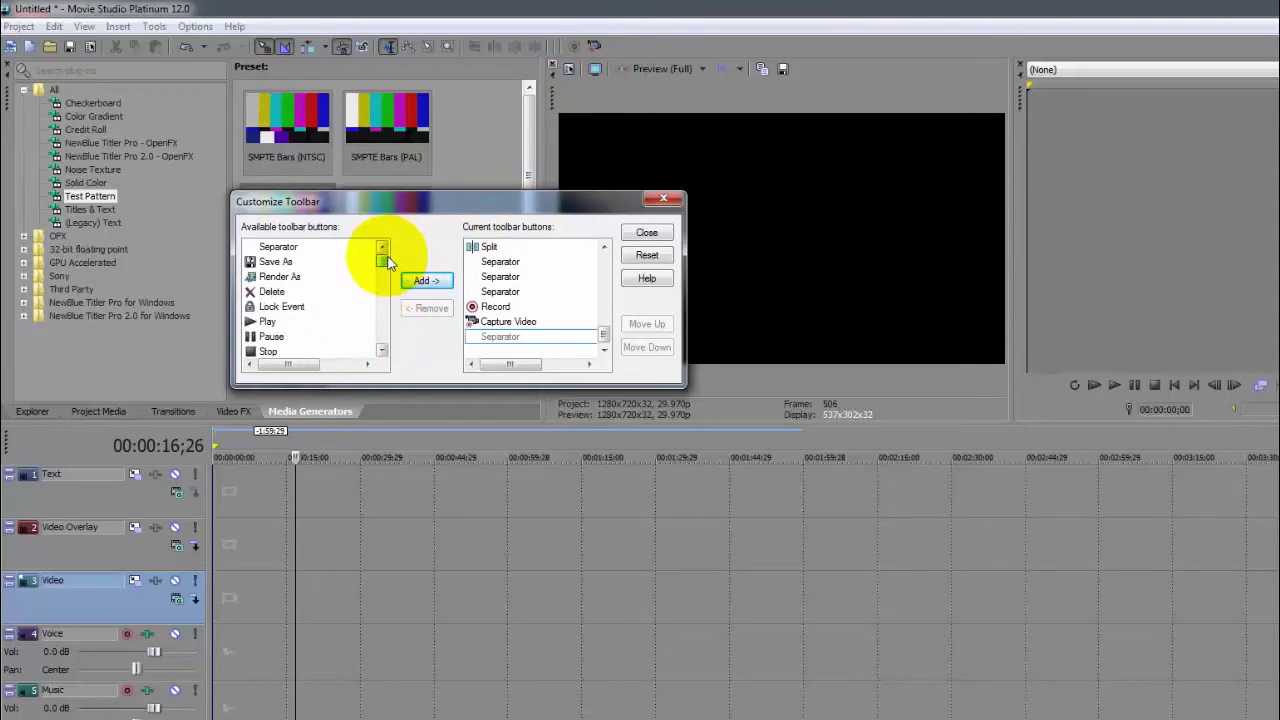
left_click(508, 321)
left_click(427, 308)
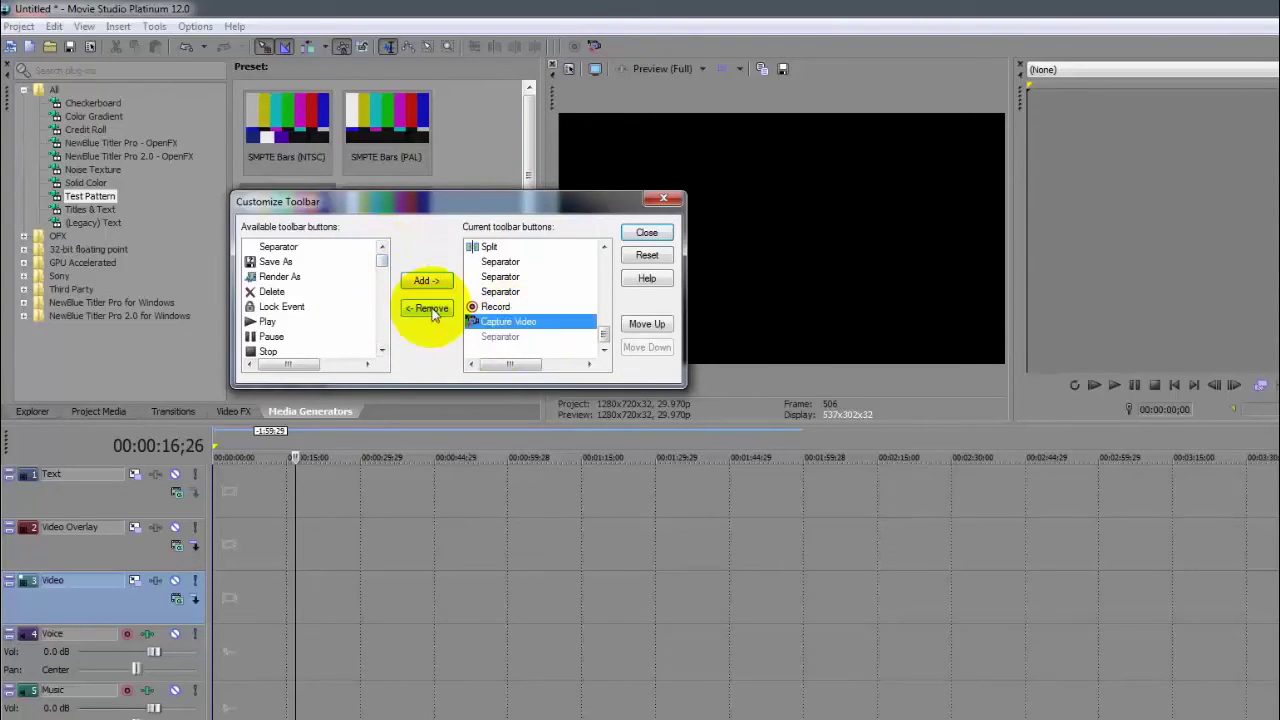
left_click(495, 321)
left_click(427, 308)
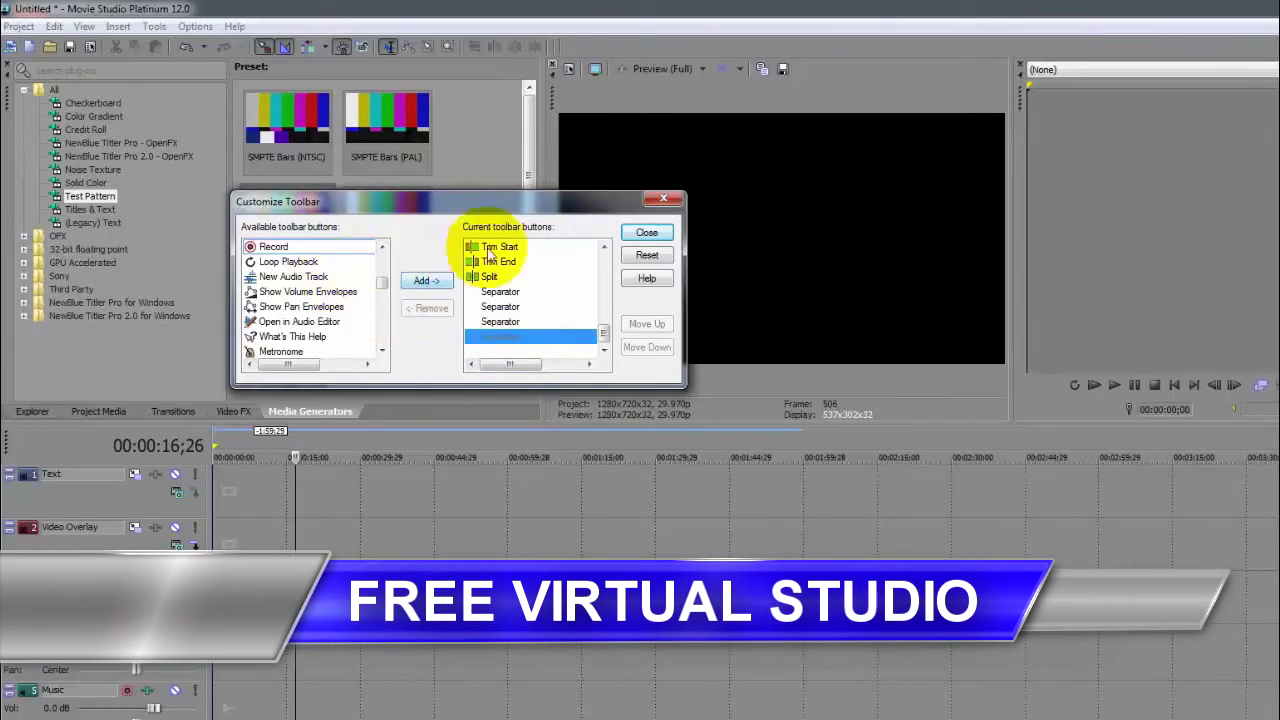
Reset the toolbar to its default set of buttons
left_click(646, 256)
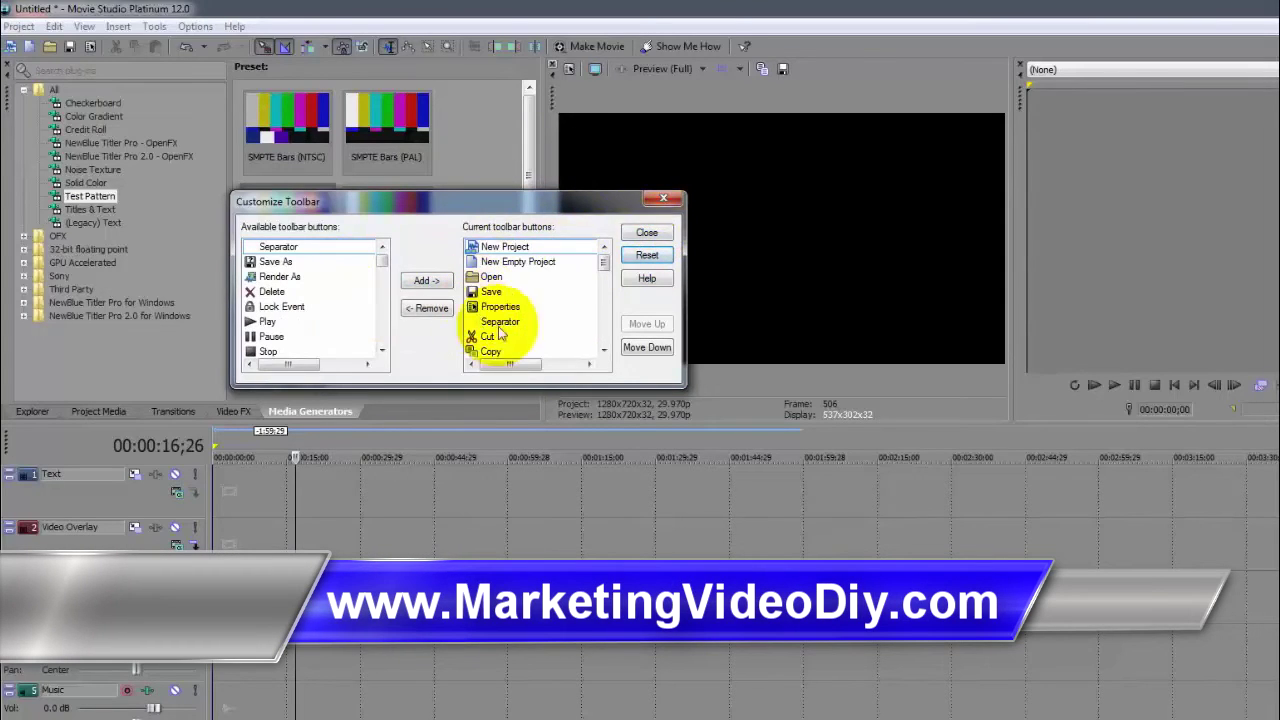
left_click(557, 68)
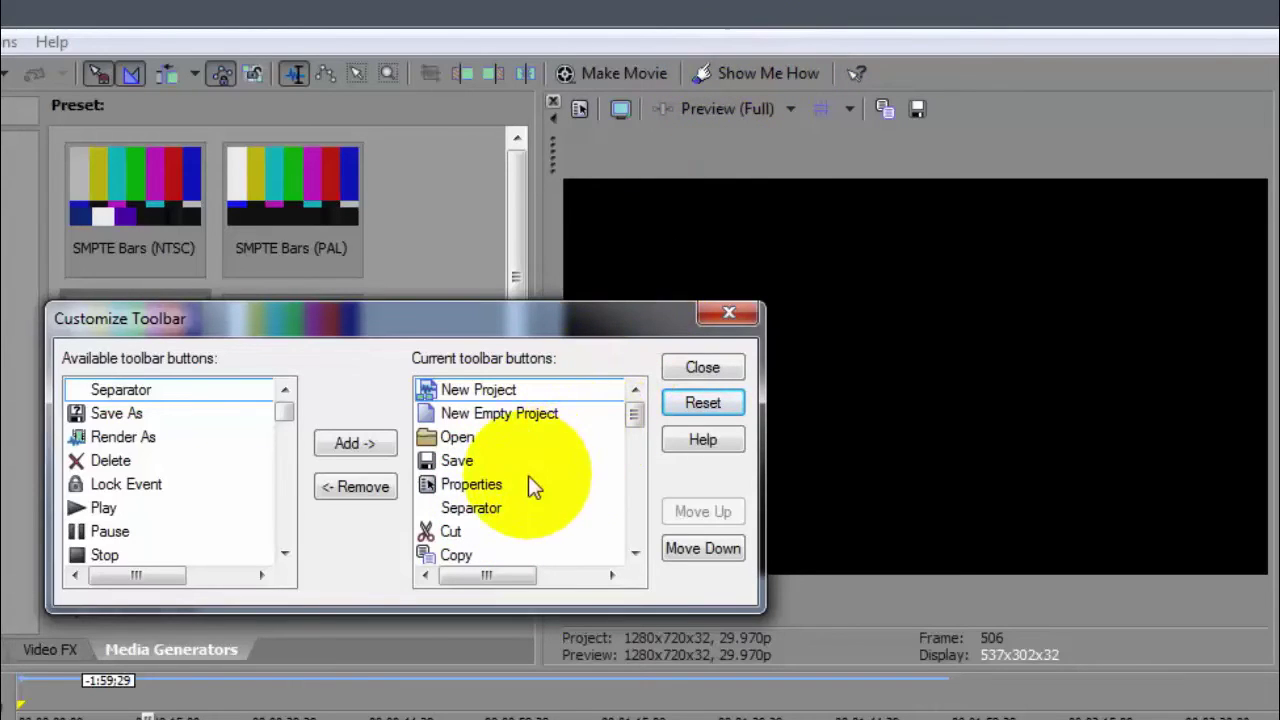
left_click_drag(636, 420, 635, 520)
Remove Make Movie and Show Me How, leaving What's This Help after Split
left_click(484, 466)
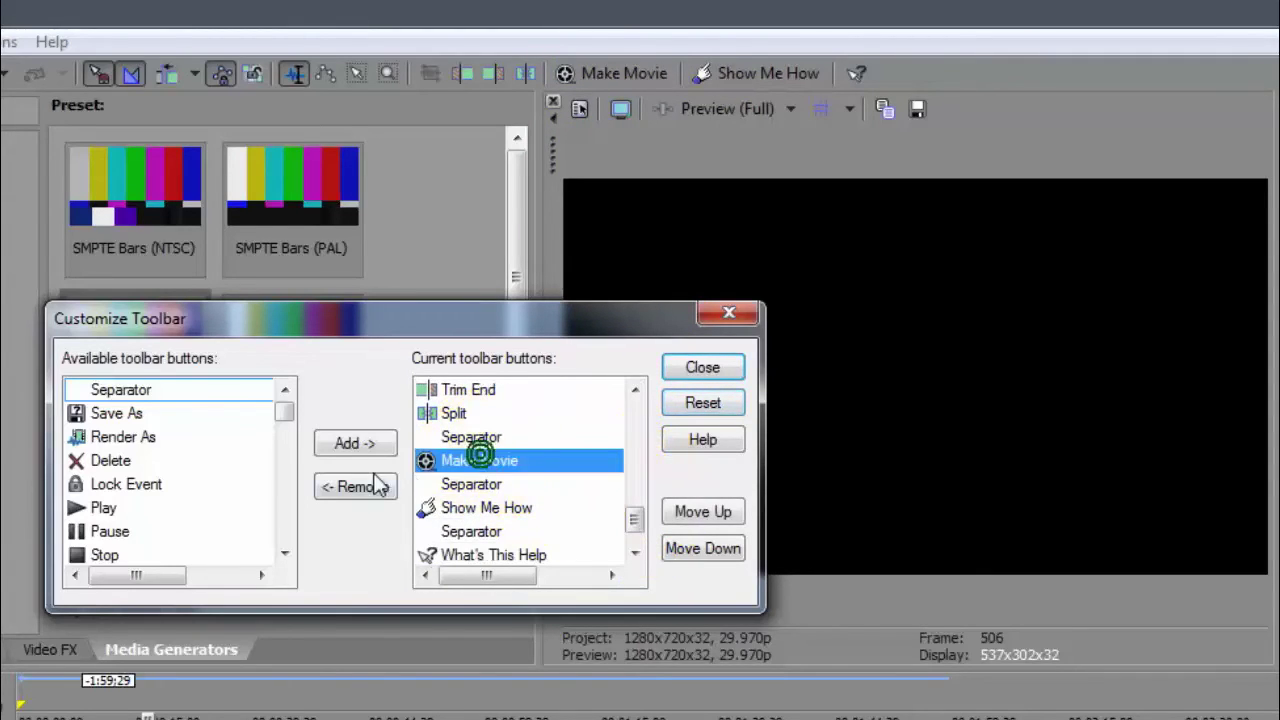
left_click(362, 484)
left_click(460, 484)
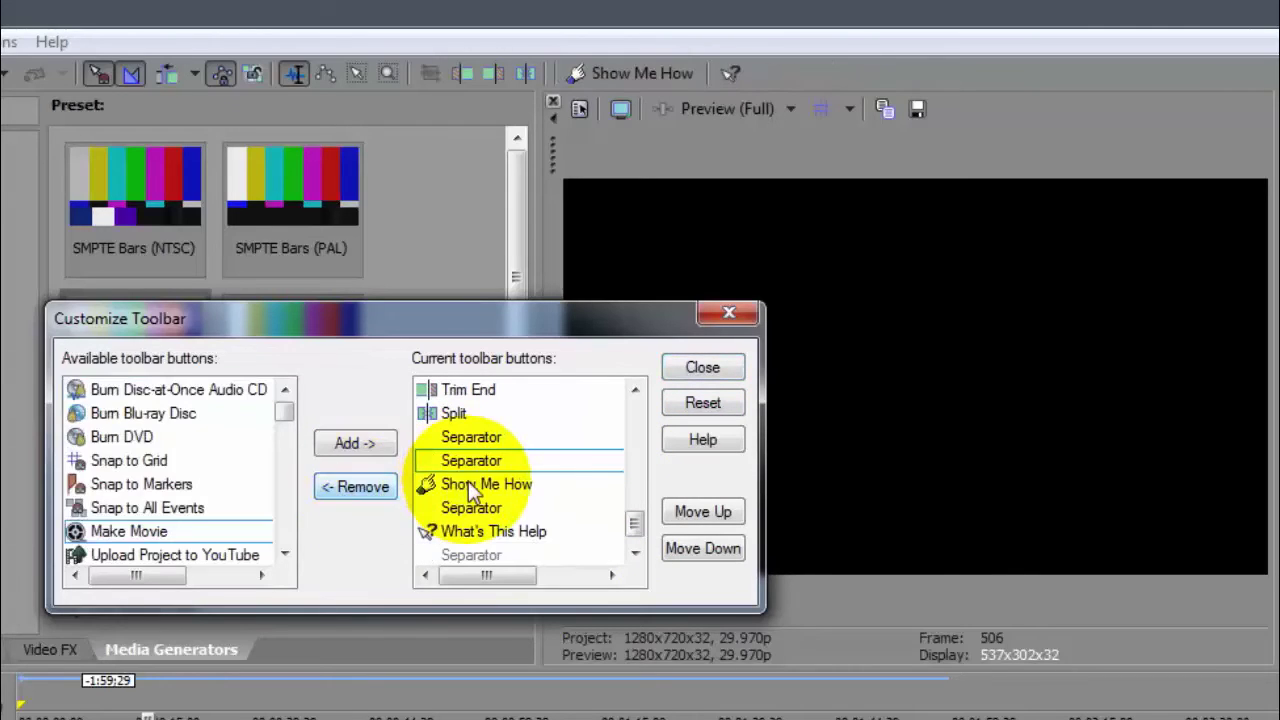
left_click(362, 487)
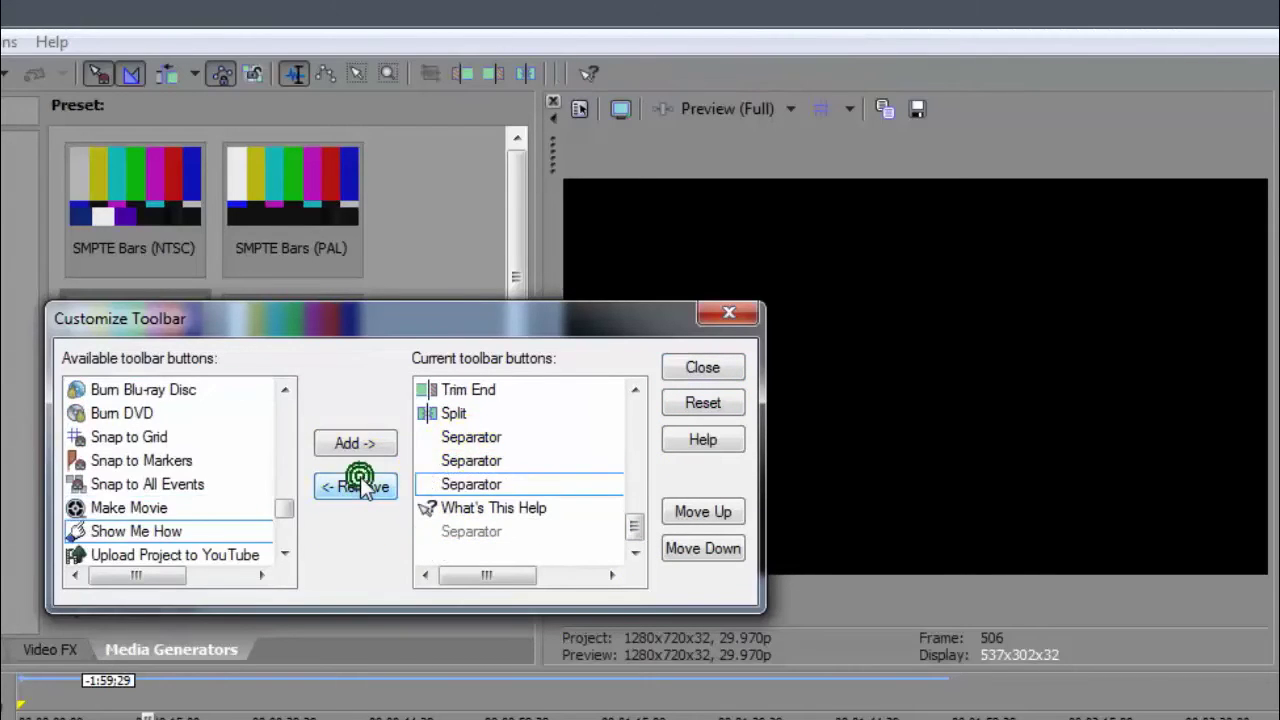
left_click(456, 506)
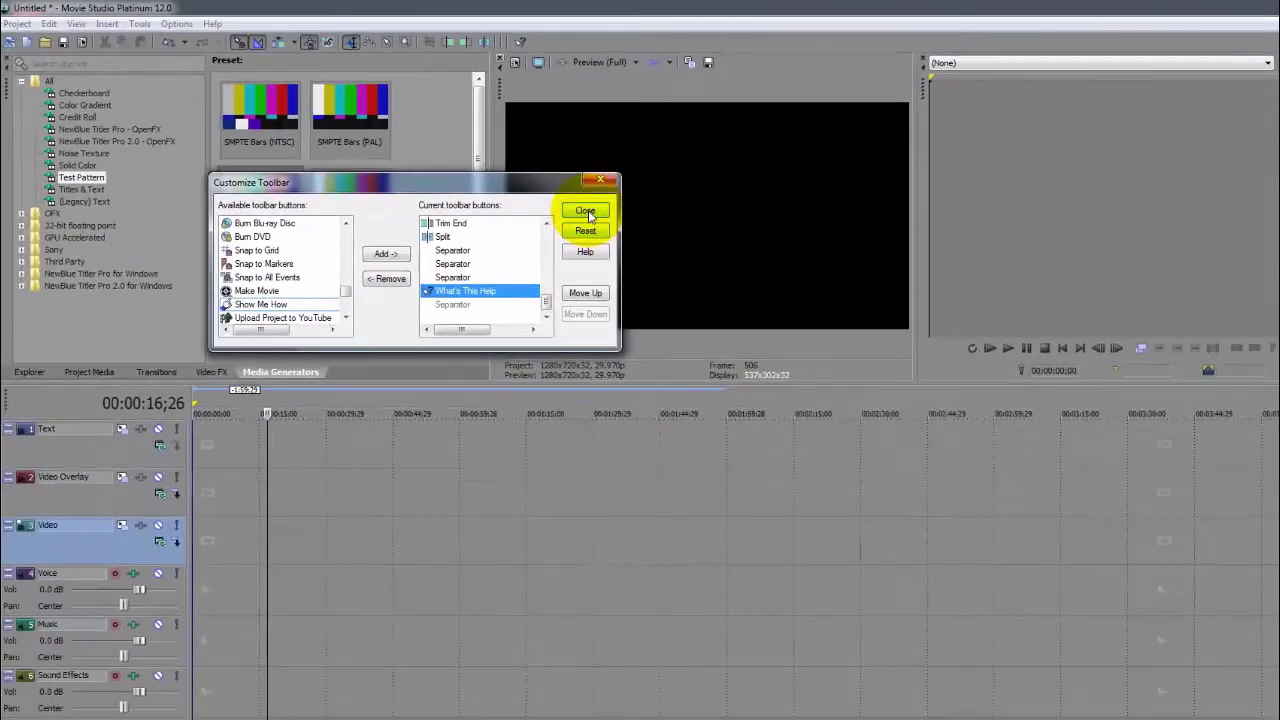
Close Customize Toolbar, set the cursor to 00:00:52;08, get trimmer help, then show Solid Color presets
left_click(702, 367)
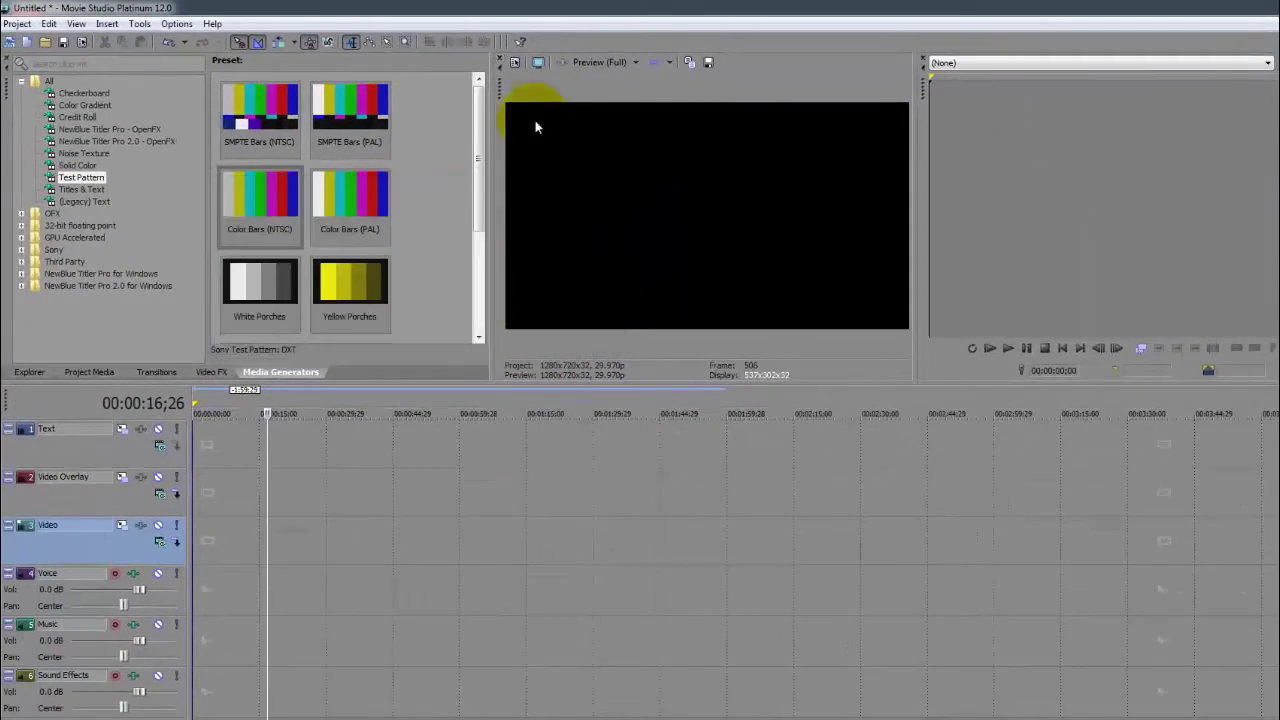
left_click(425, 434)
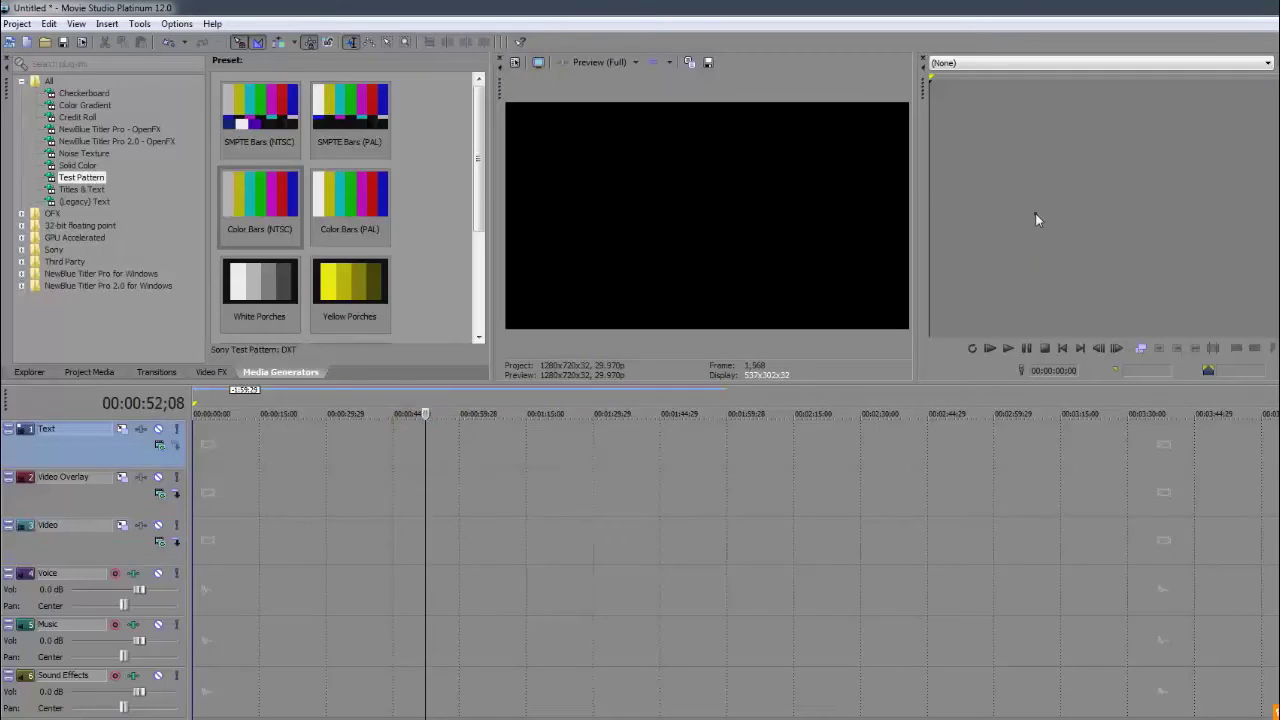
left_click(526, 40)
left_click(999, 152)
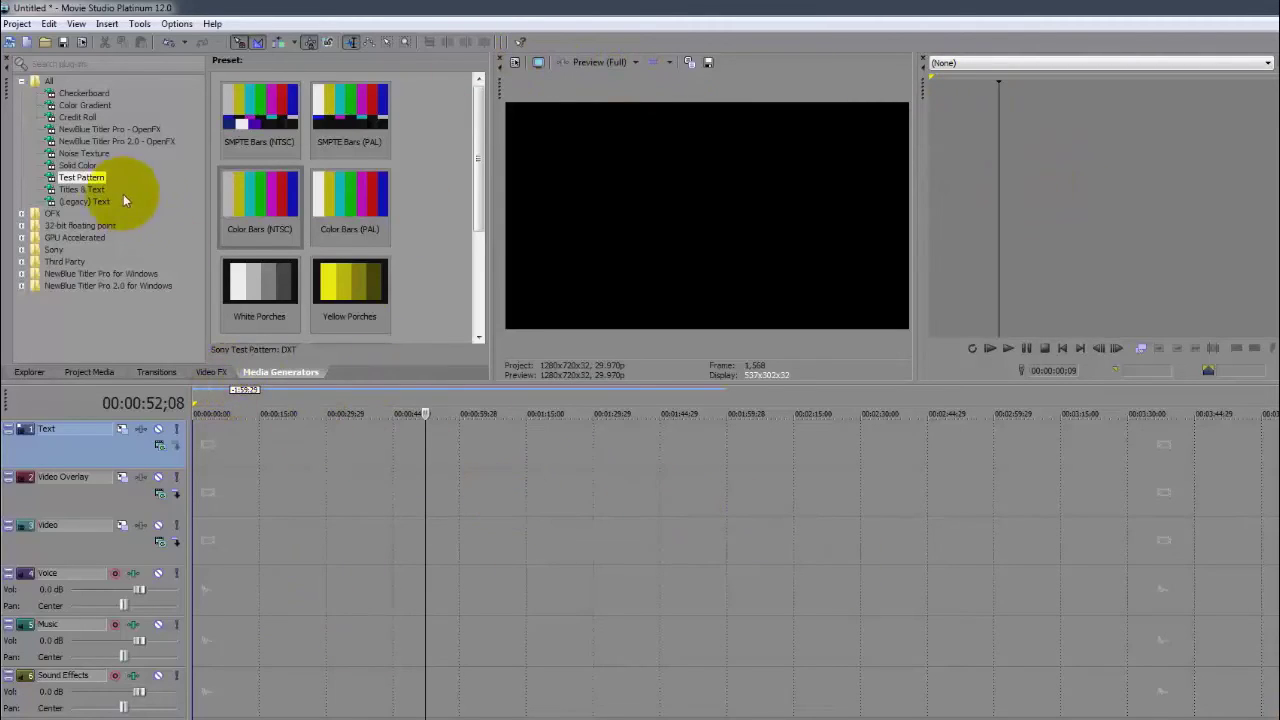
left_click(75, 165)
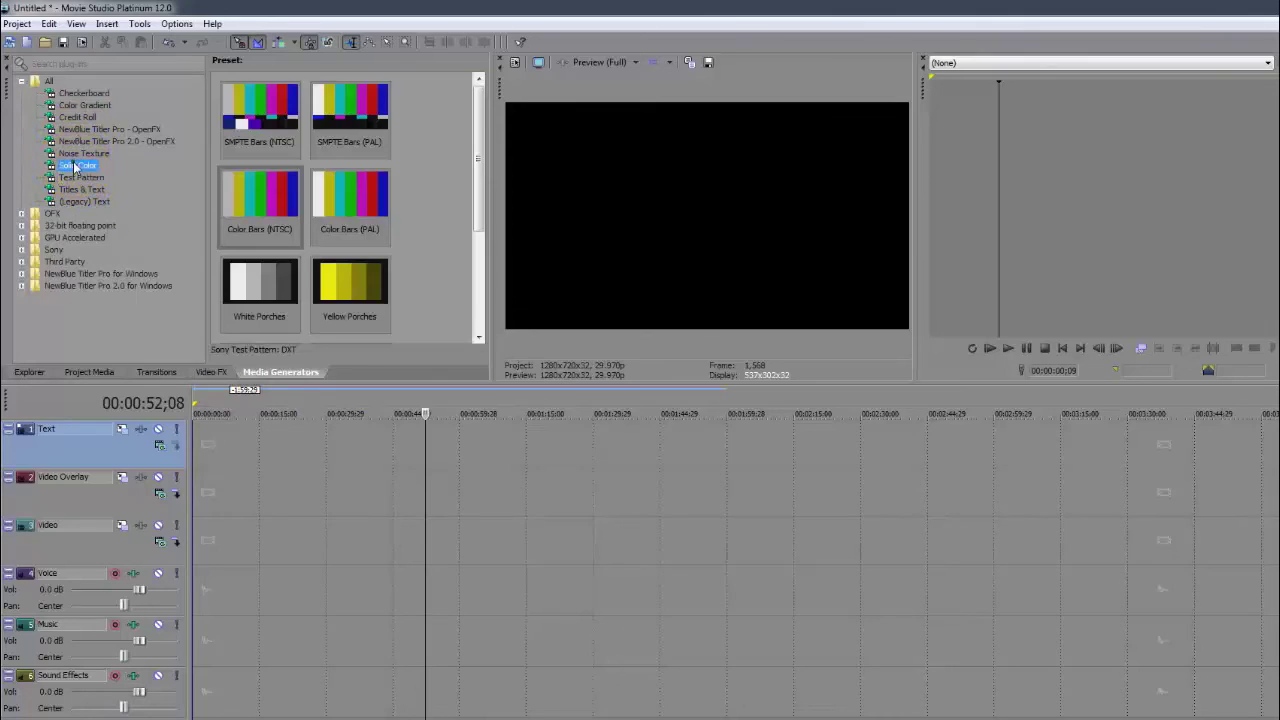
Place the Green Solid Color preset as an event on the Video Overlay track
left_click(349, 203)
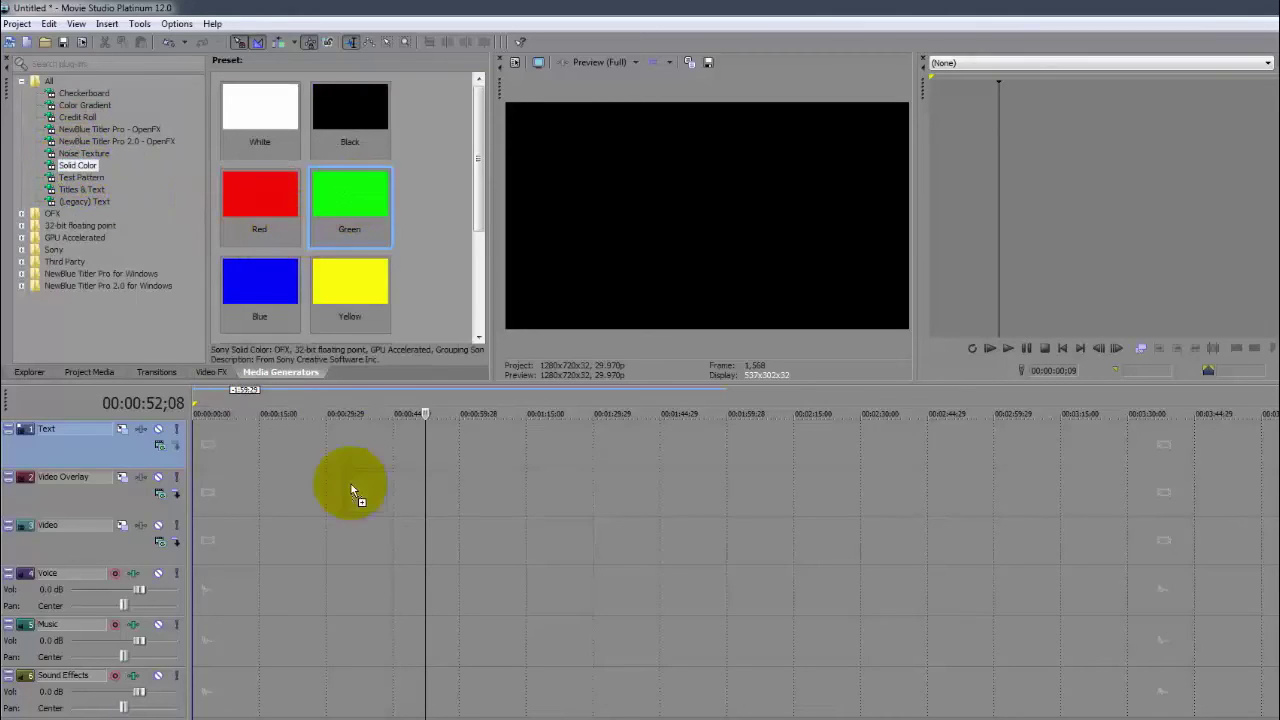
left_click_drag(351, 484, 344, 591)
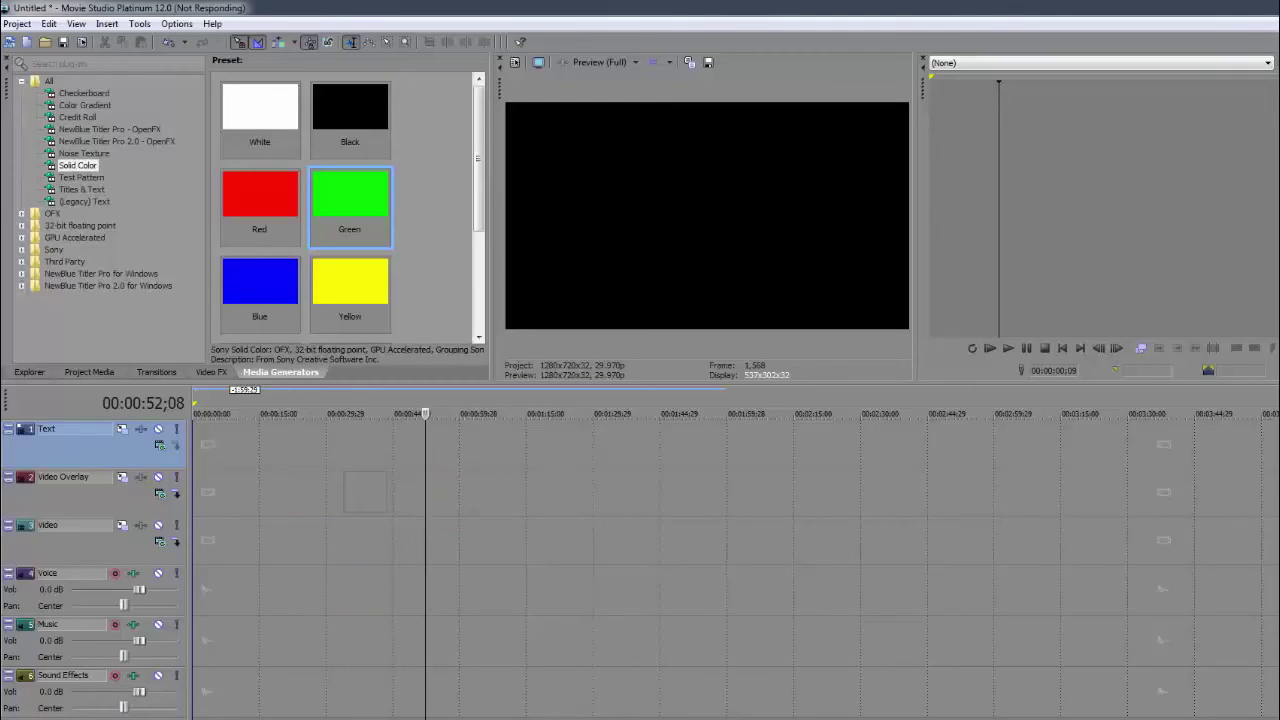
left_click_drag(443, 157, 495, 171)
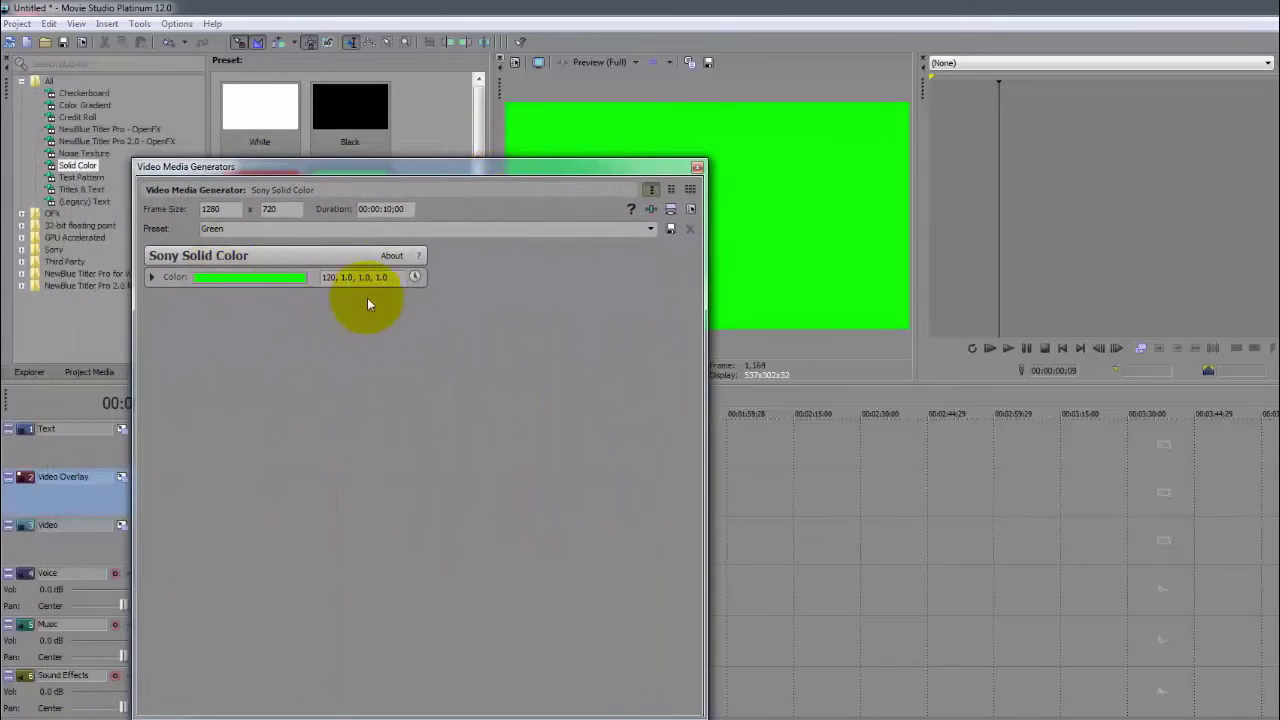
Show color keyframe animation, move the starting keyframe later, and view Solid Color plug-in help
left_click(414, 277)
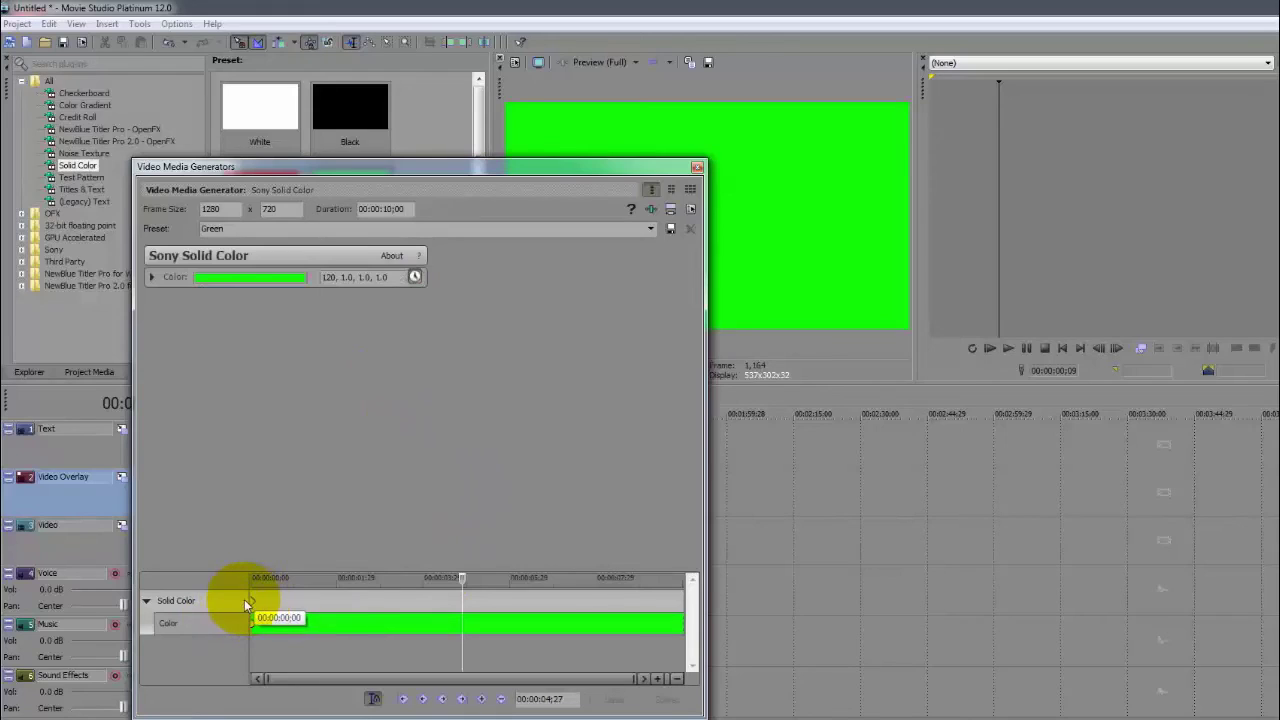
left_click_drag(251, 599, 208, 598)
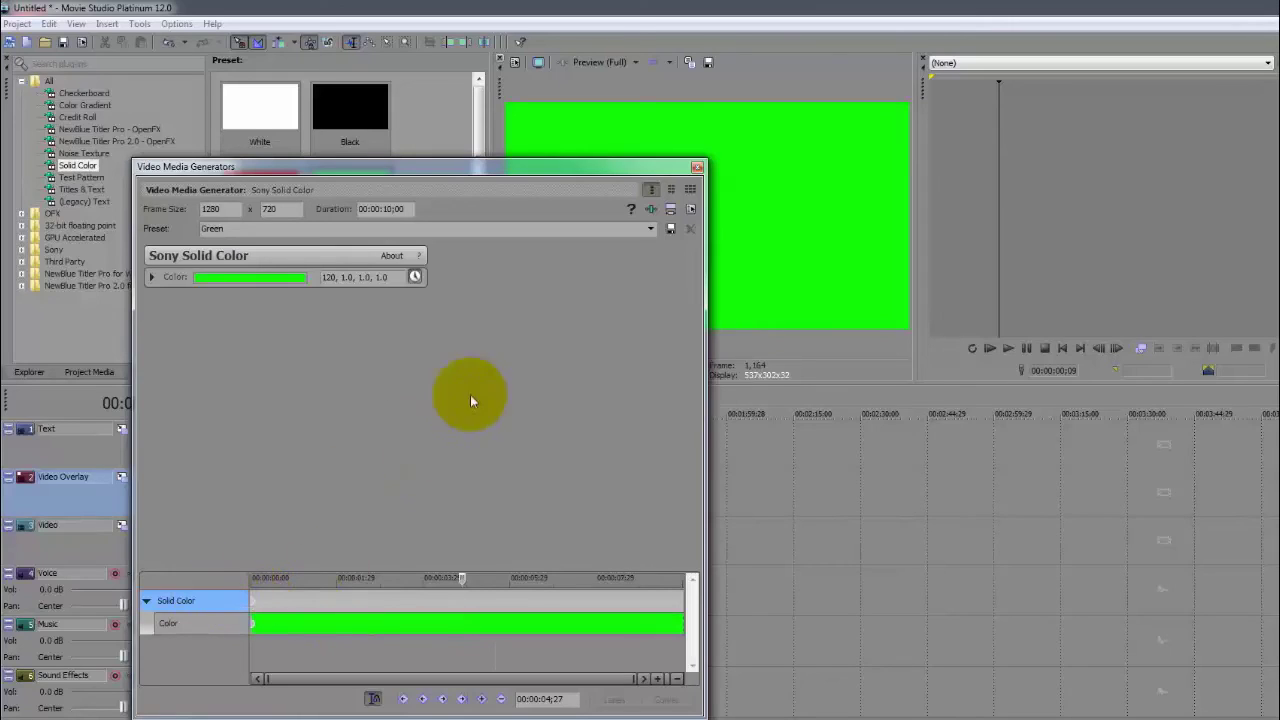
left_click(631, 212)
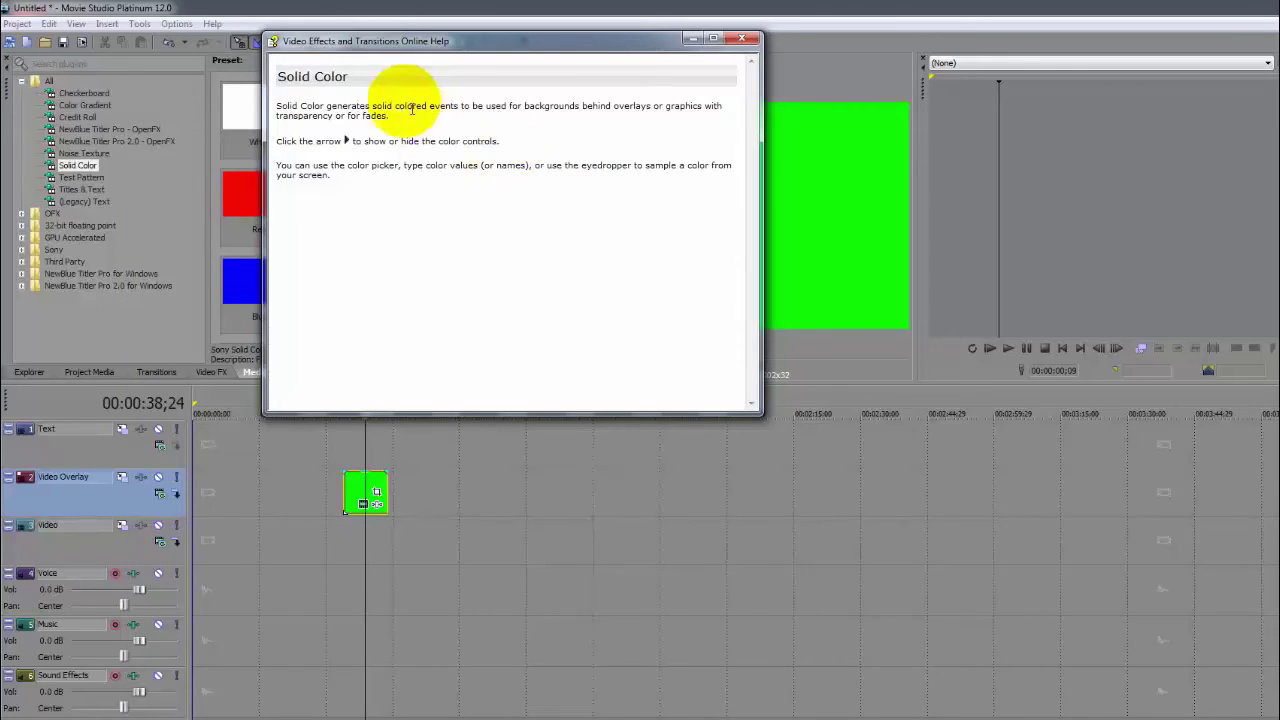
left_click(748, 40)
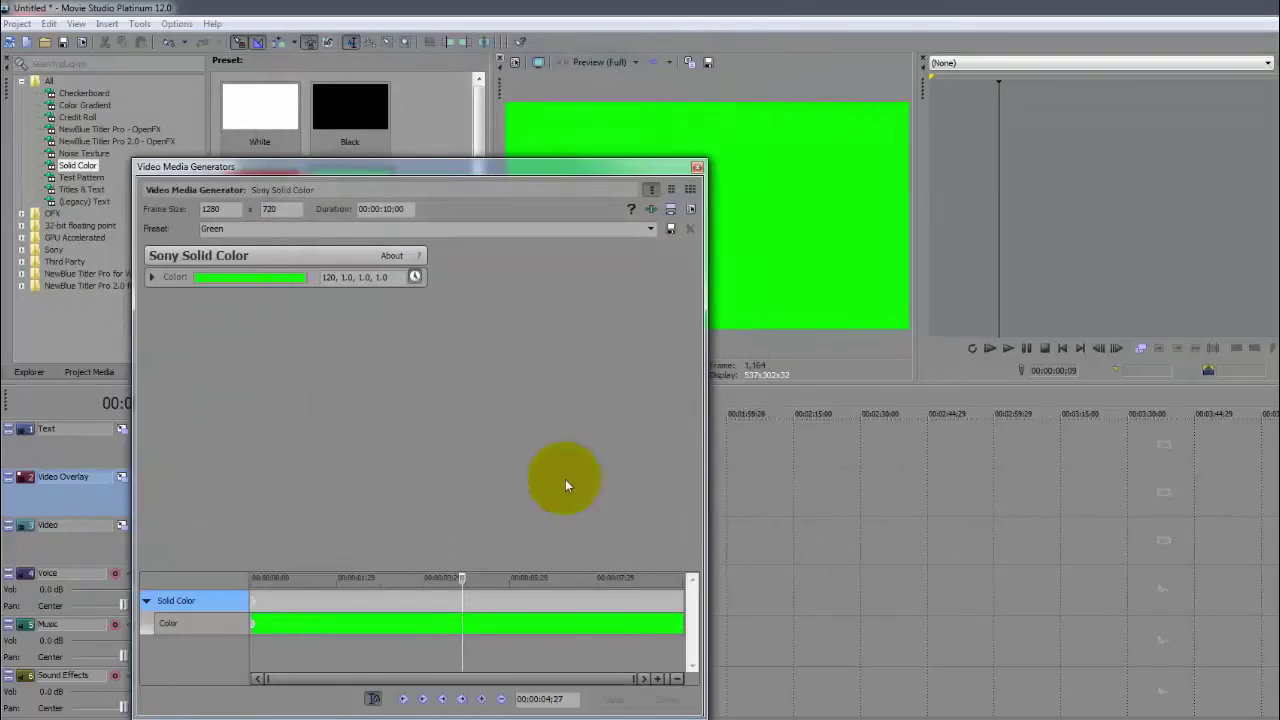
Close the Video Media Generators window for the green Solid Color event
left_click(697, 167)
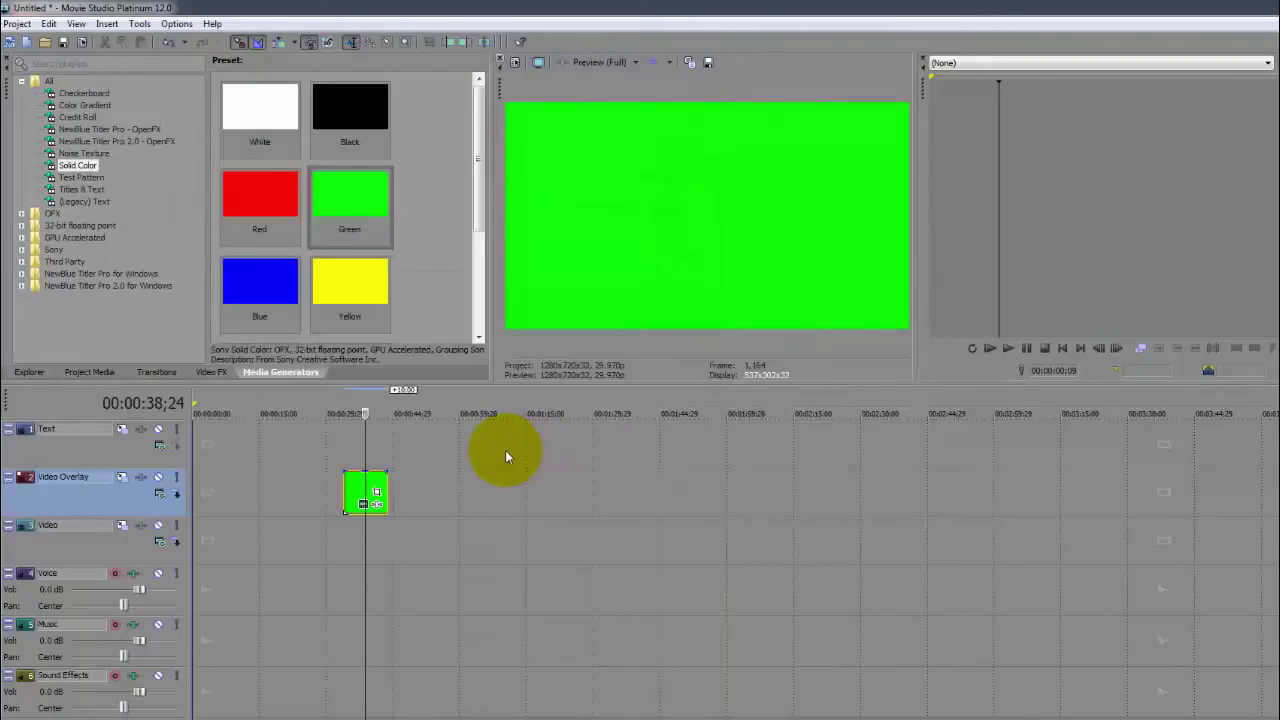